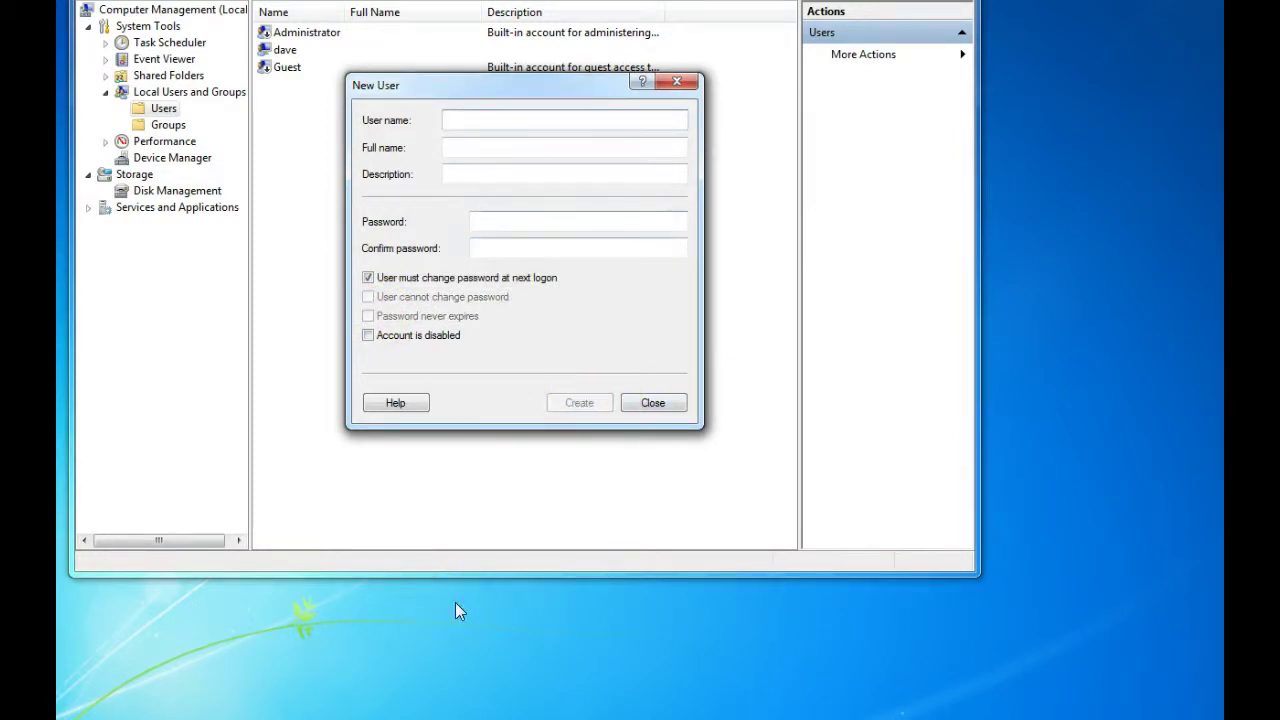
Close the empty New User form and create a folder named fileshare on the desktop
key("Escape")
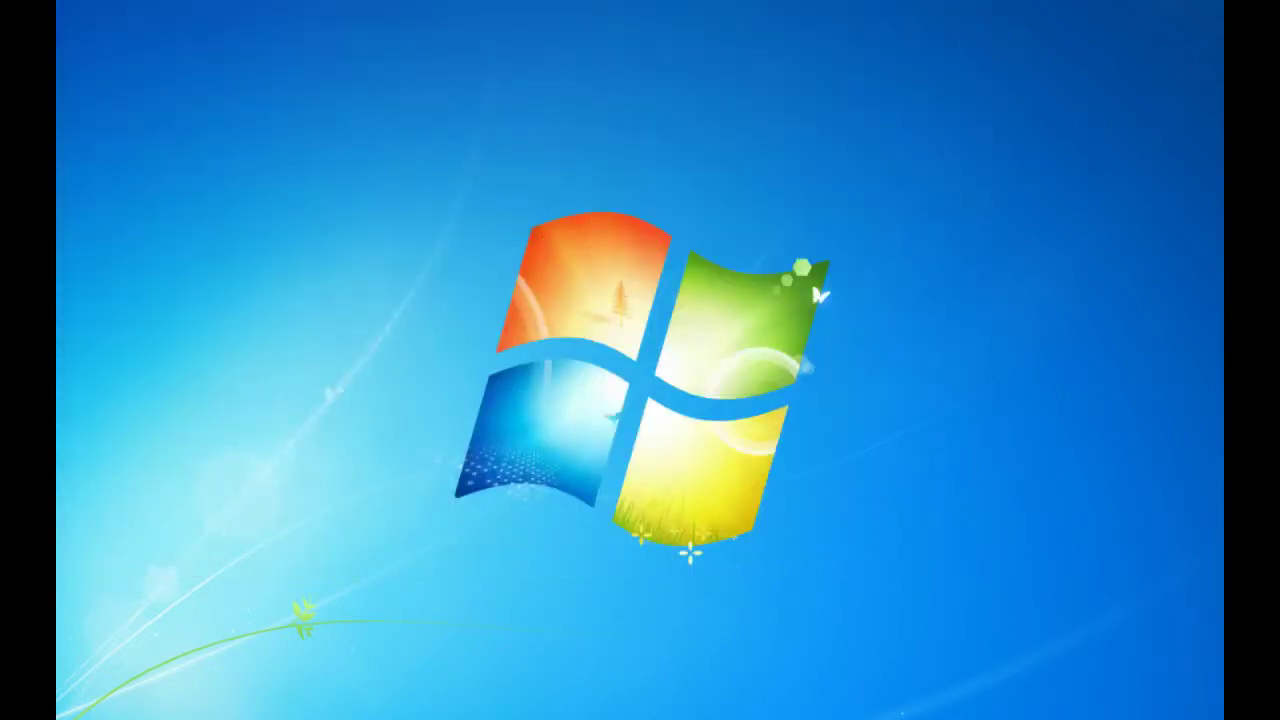
right_click(290, 10)
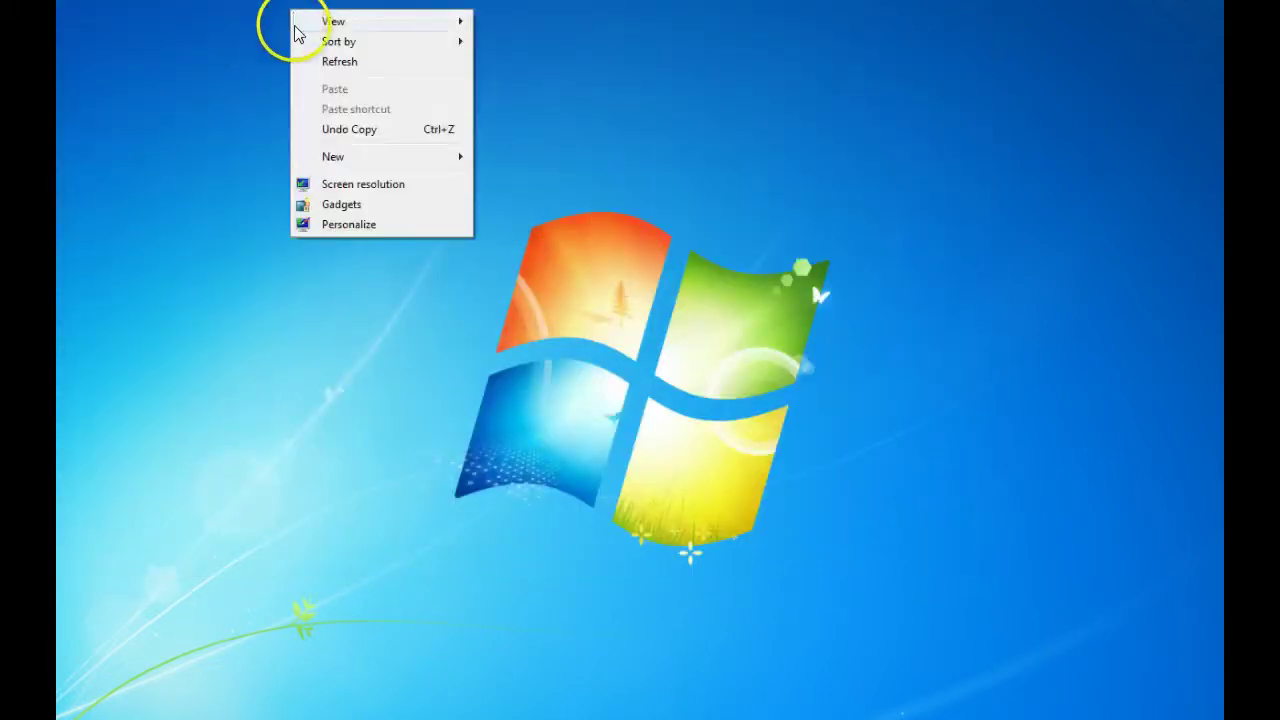
mouse_move(435, 163)
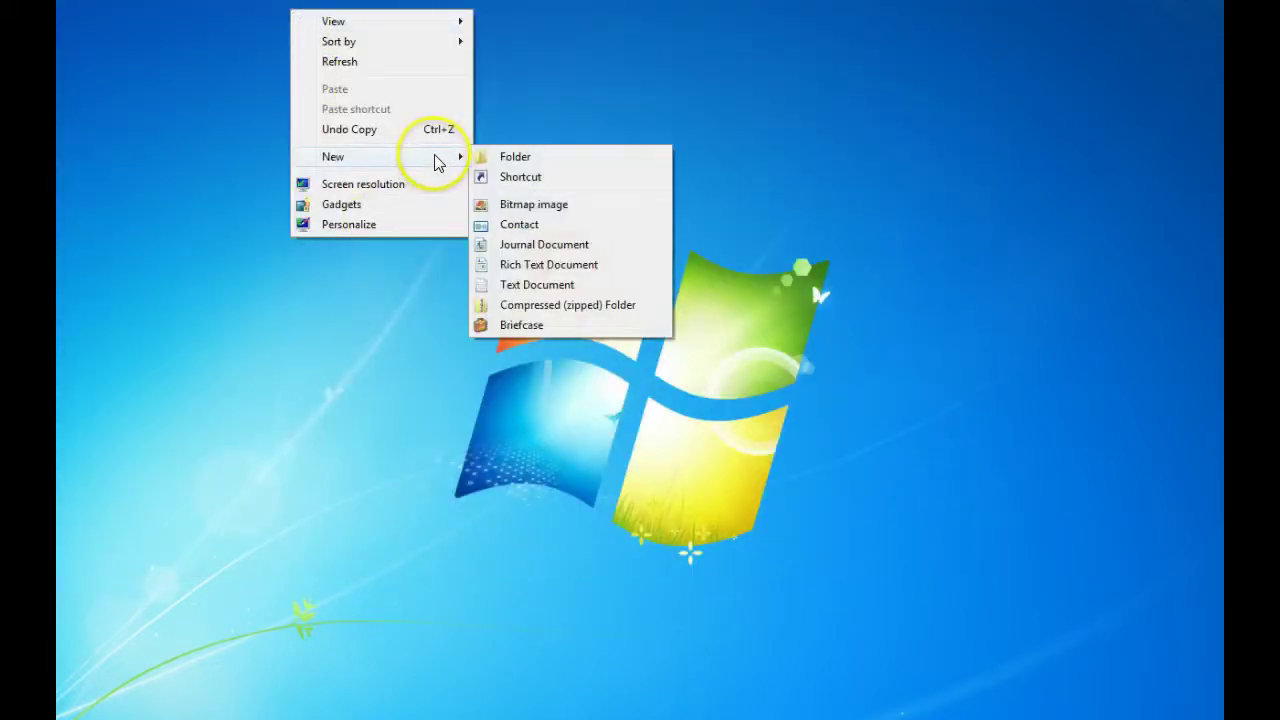
left_click(597, 163)
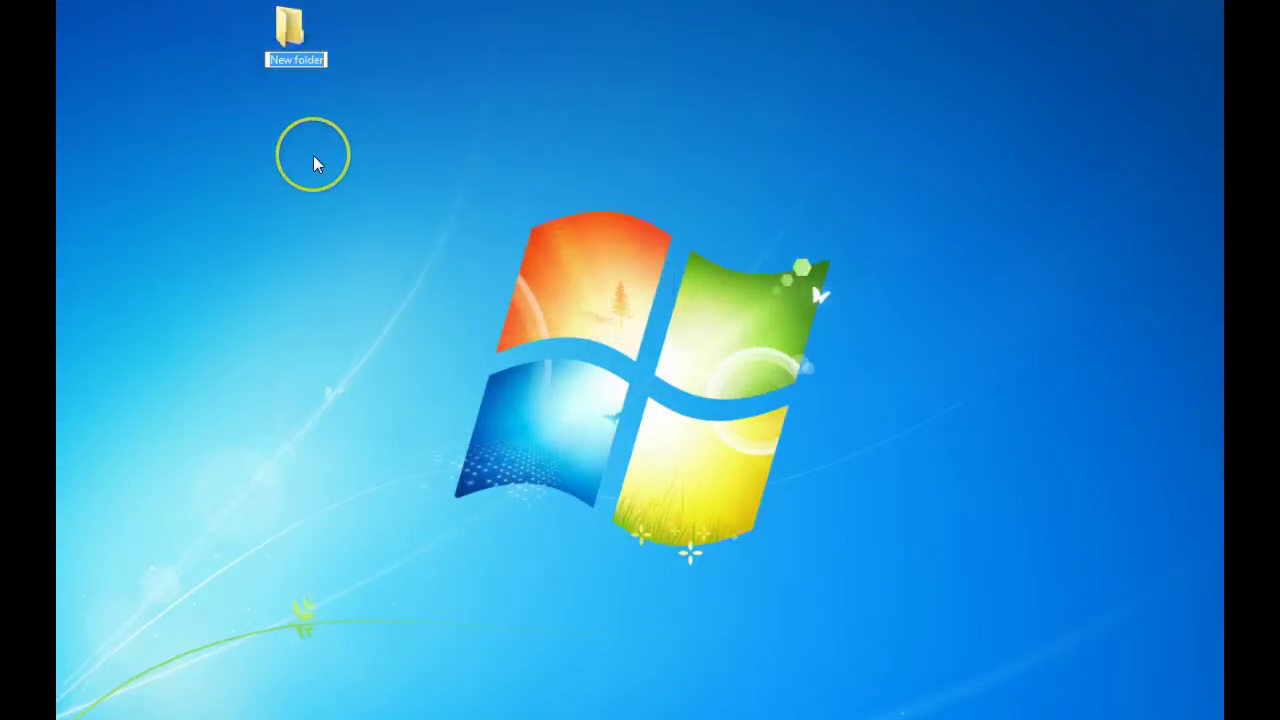
type("fileshare")
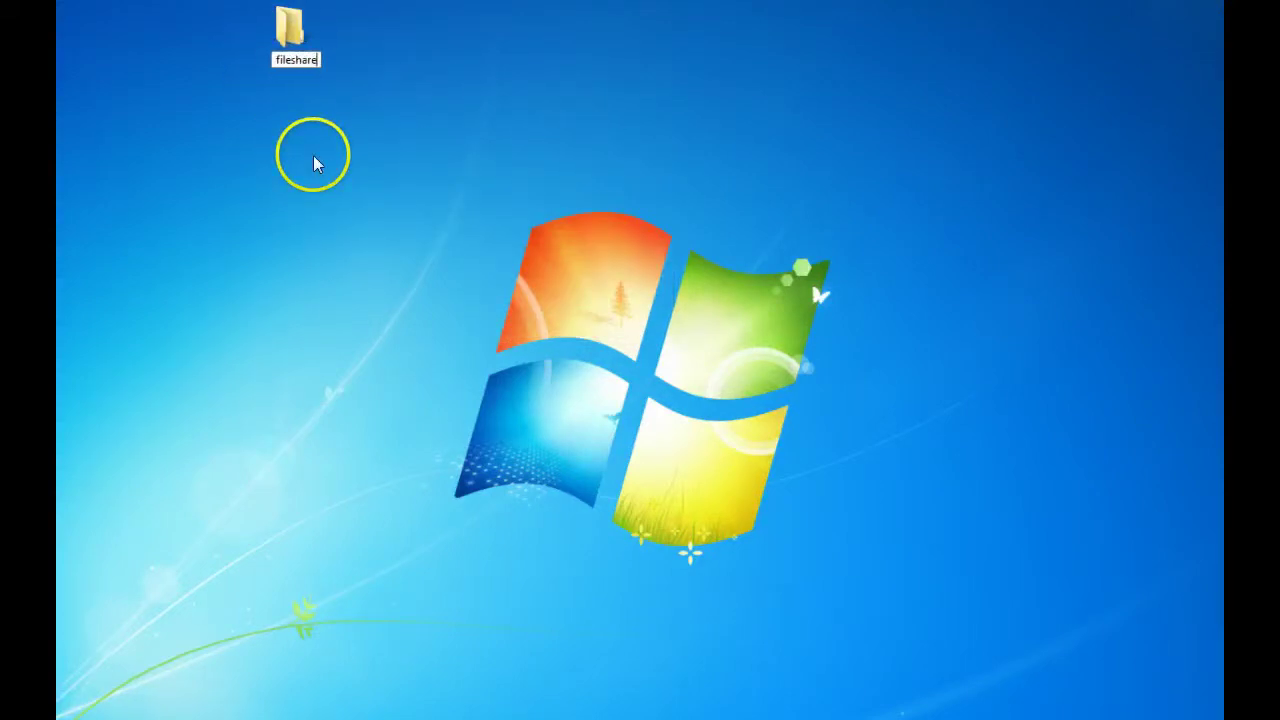
key("Return")
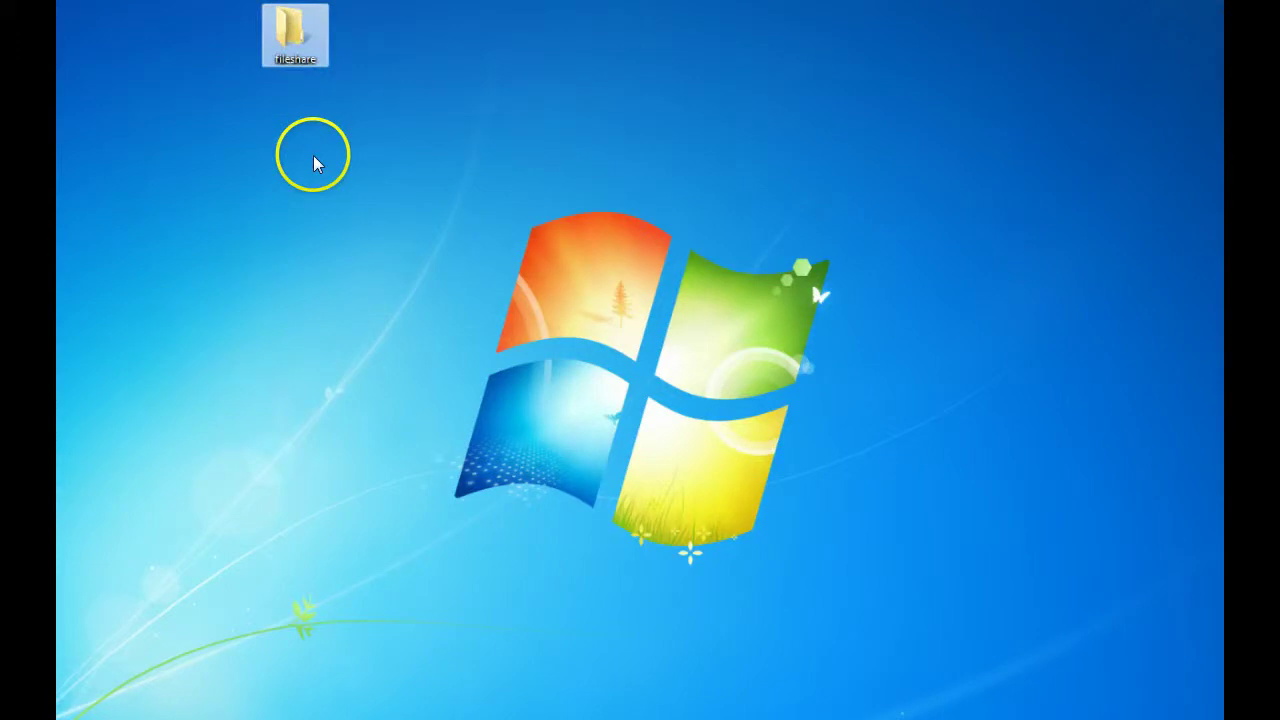
Open the fileshare folder's sharing settings and add the non-owner local user to the people it is shared with
right_click(310, 42)
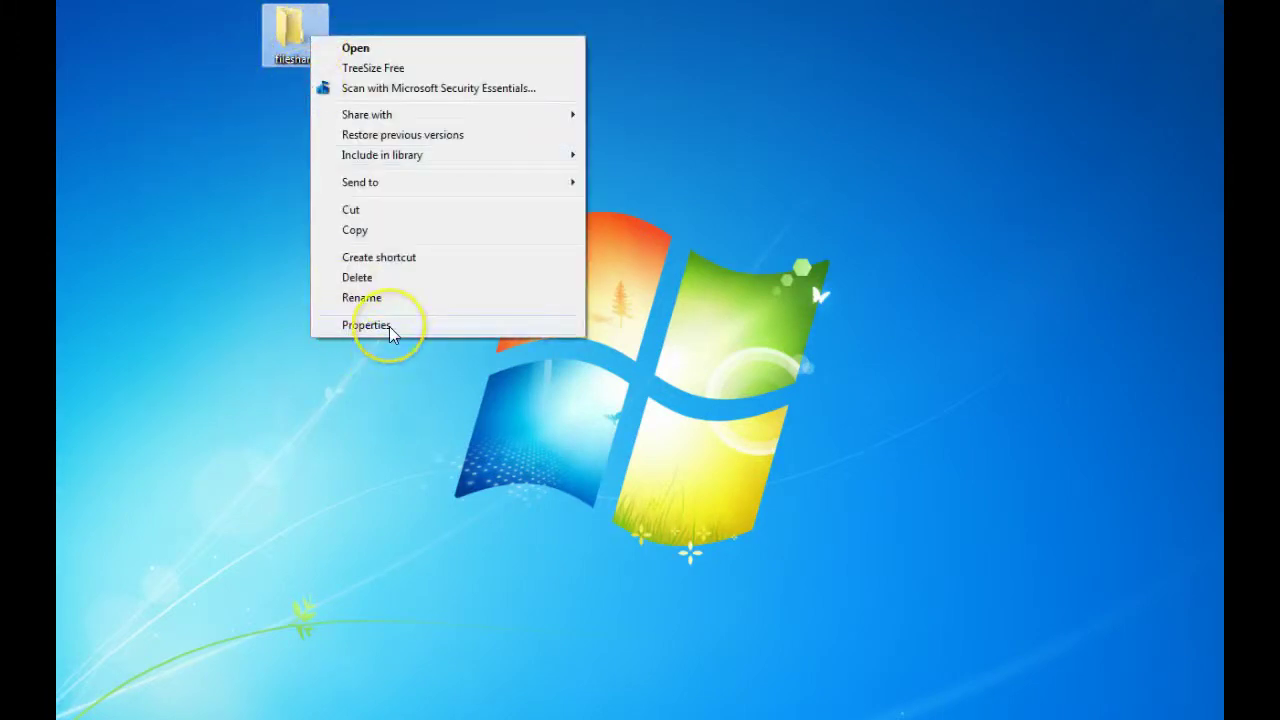
left_click(366, 325)
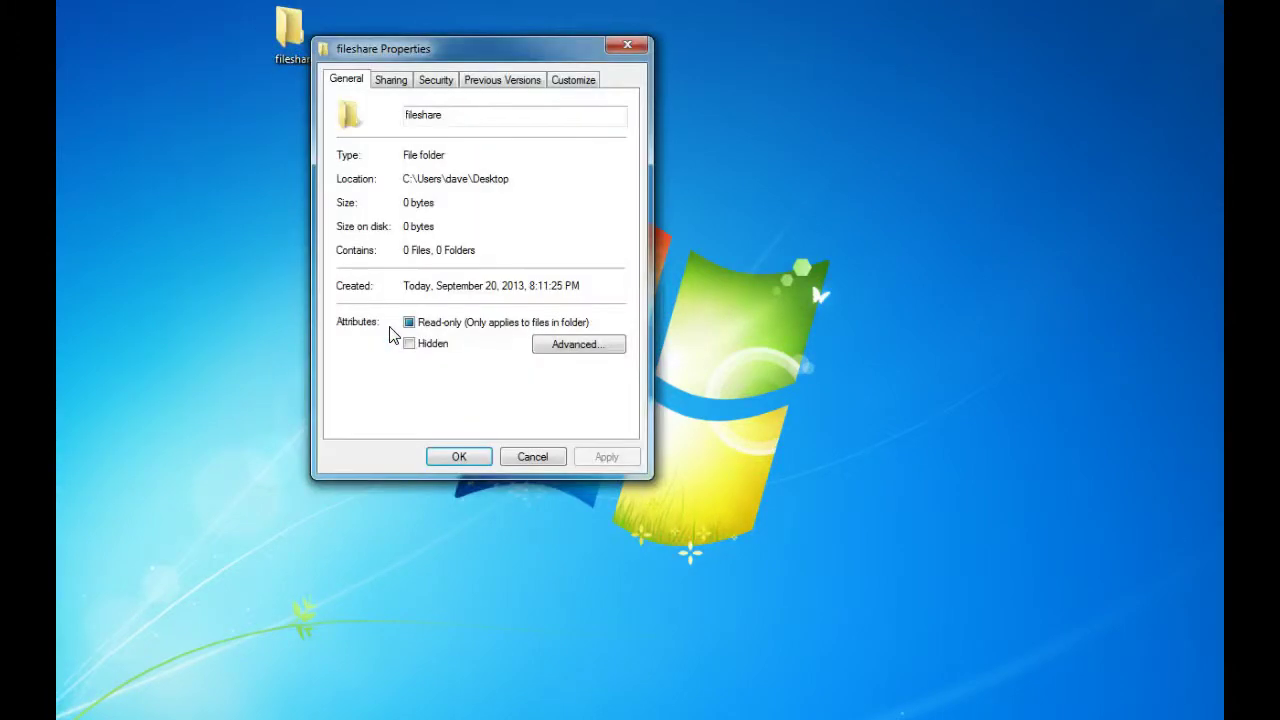
left_click(391, 80)
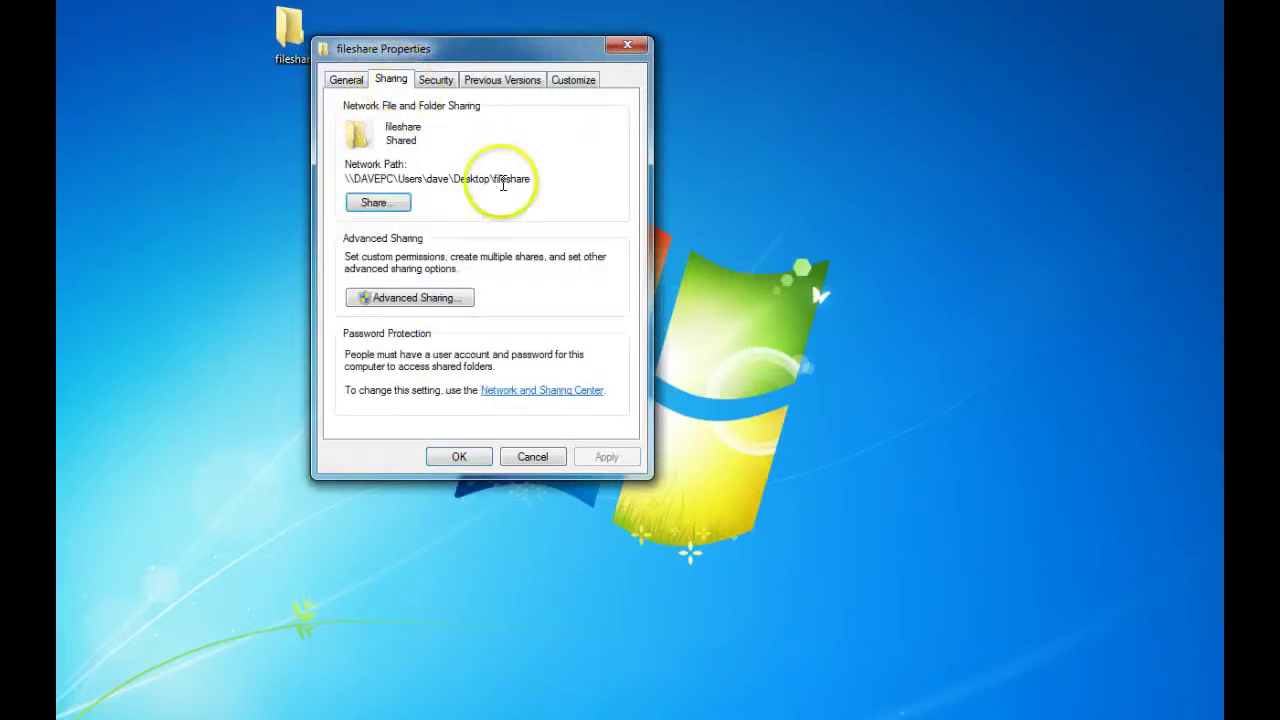
left_click(400, 204)
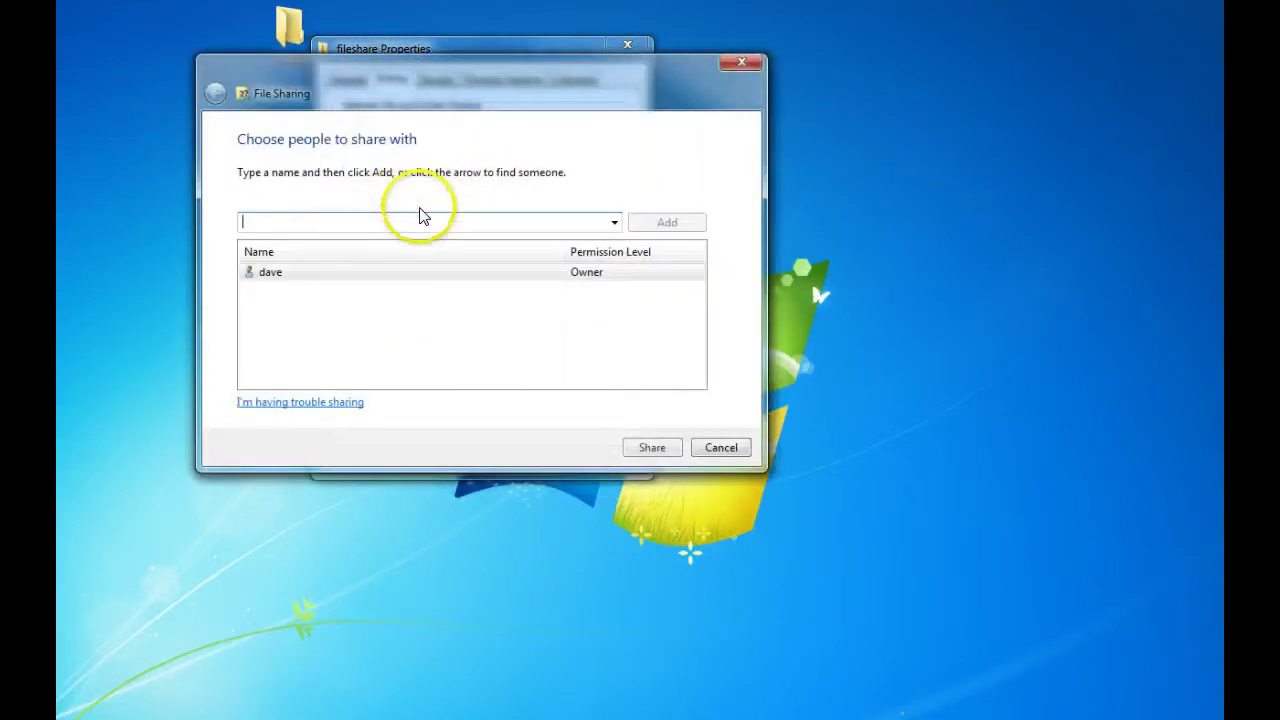
left_click(615, 225)
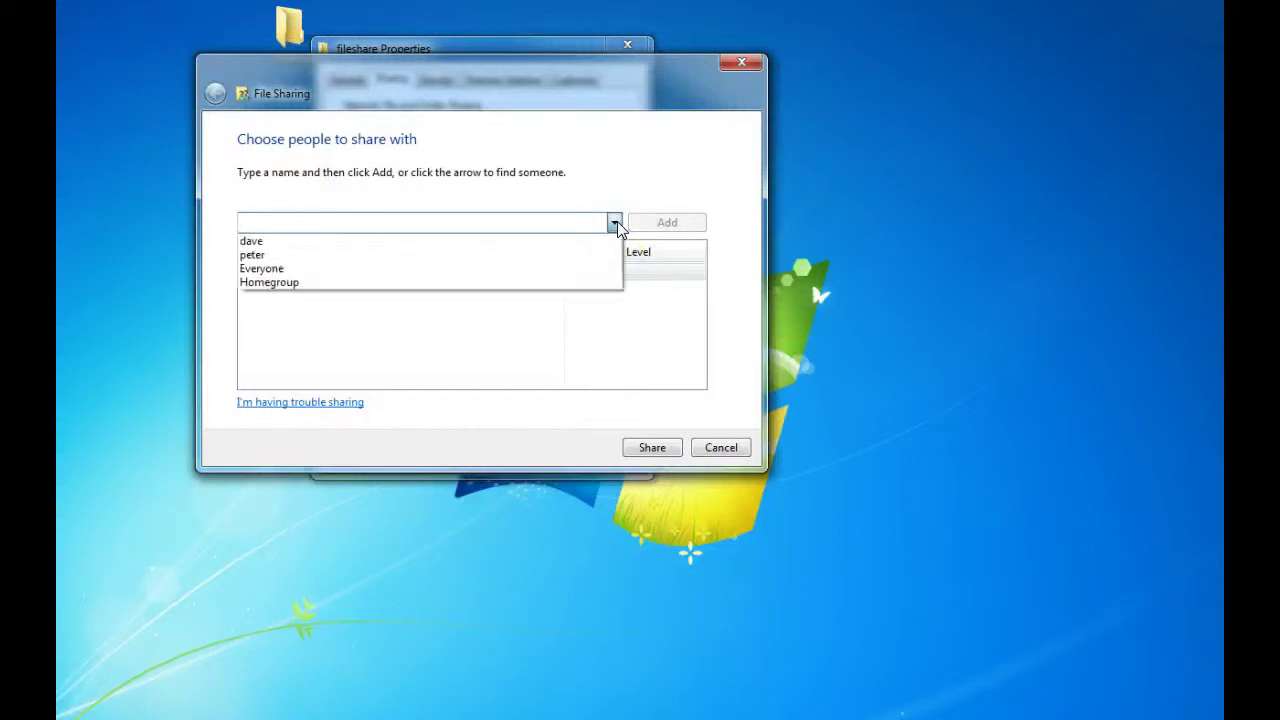
left_click(256, 257)
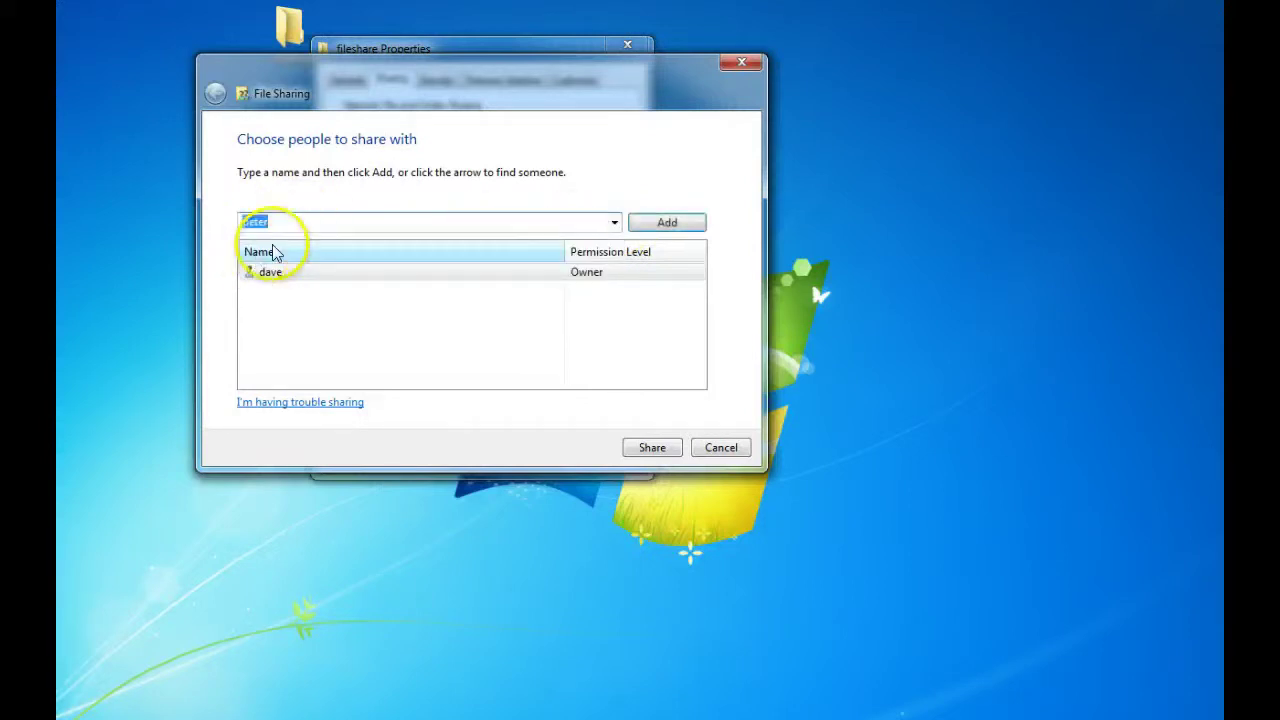
left_click(667, 221)
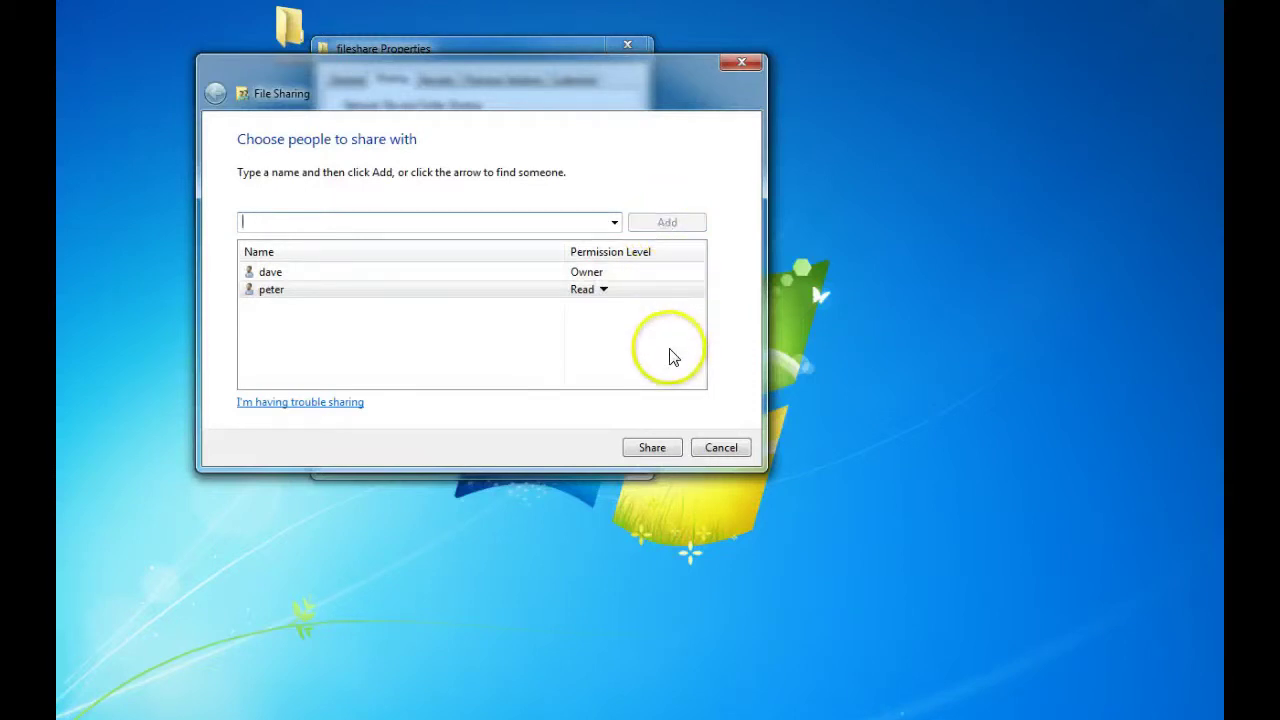
Give the added user Read/Write permission and share the fileshare folder
left_click(603, 290)
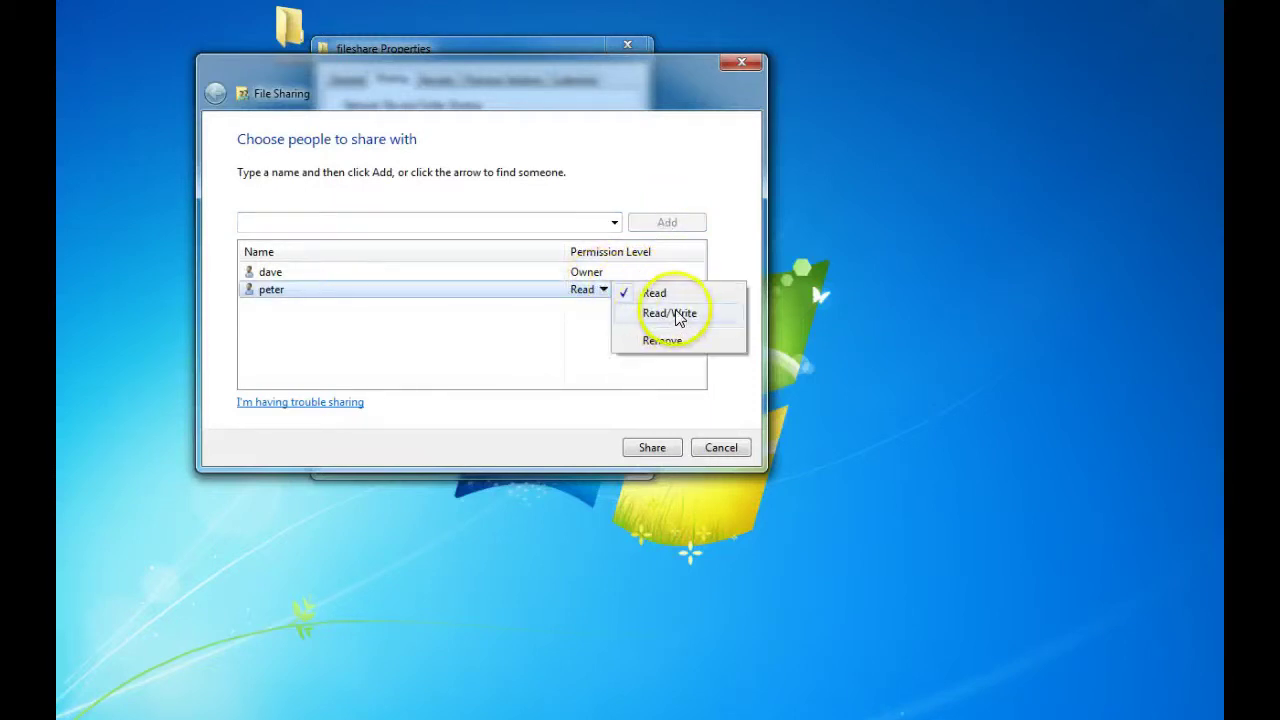
left_click(665, 312)
left_click(654, 448)
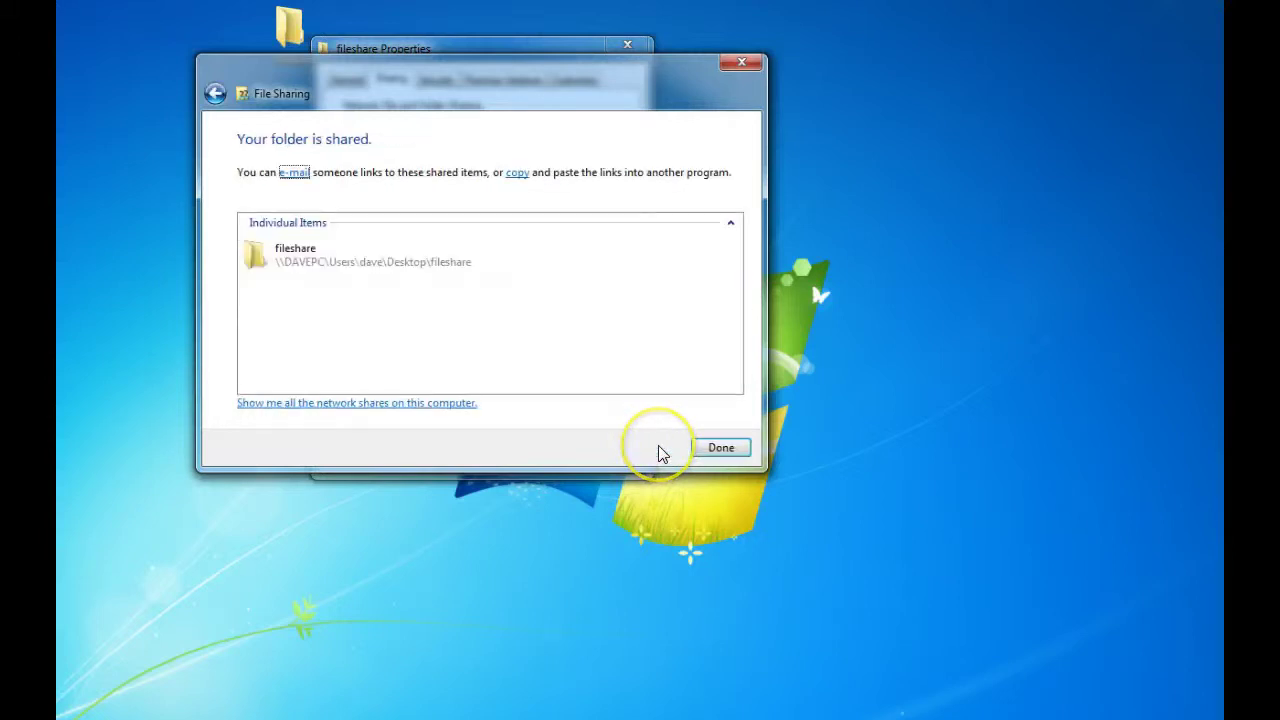
left_click(721, 448)
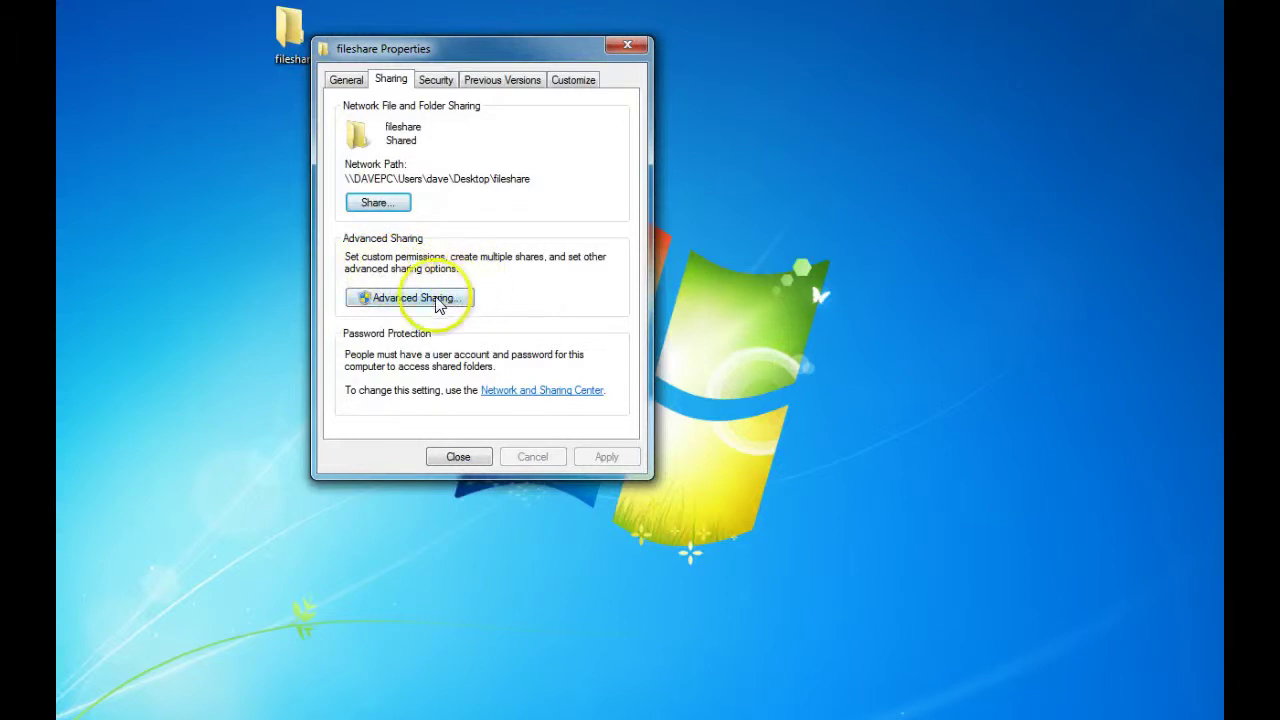
Open the share permissions in the folder's advanced sharing settings and search for all local users and groups to add
left_click(380, 297)
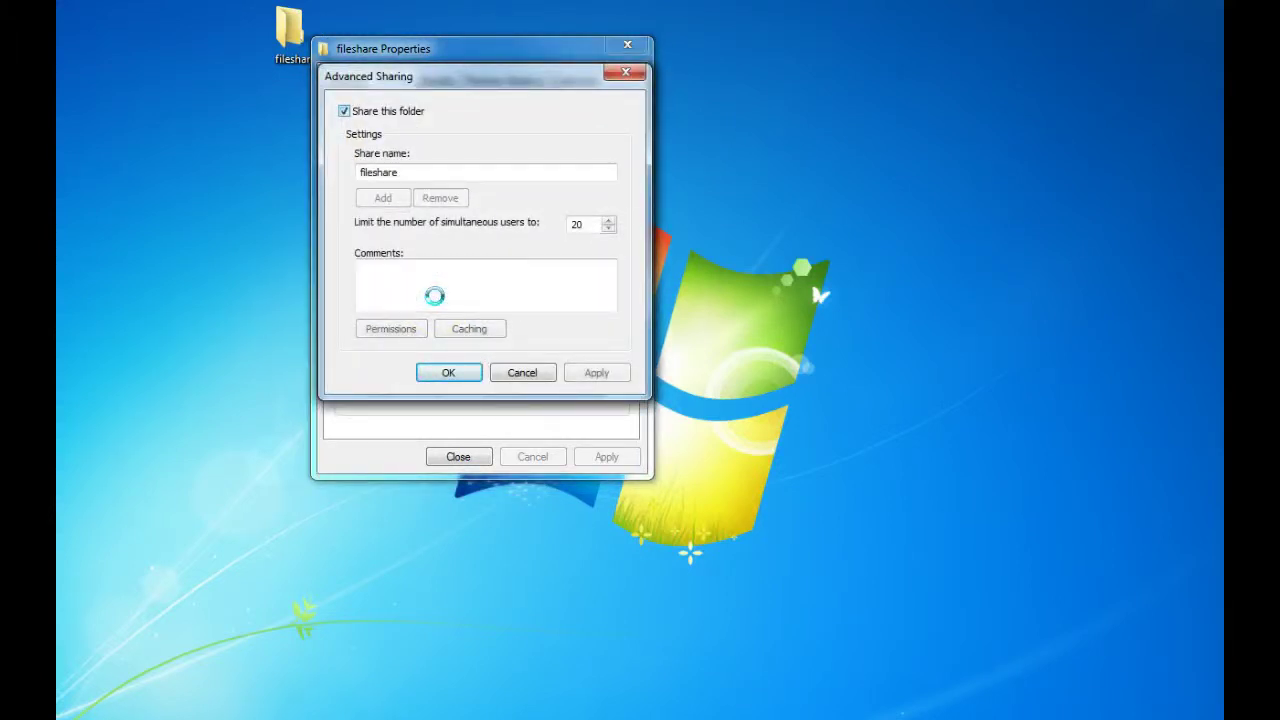
left_click(391, 328)
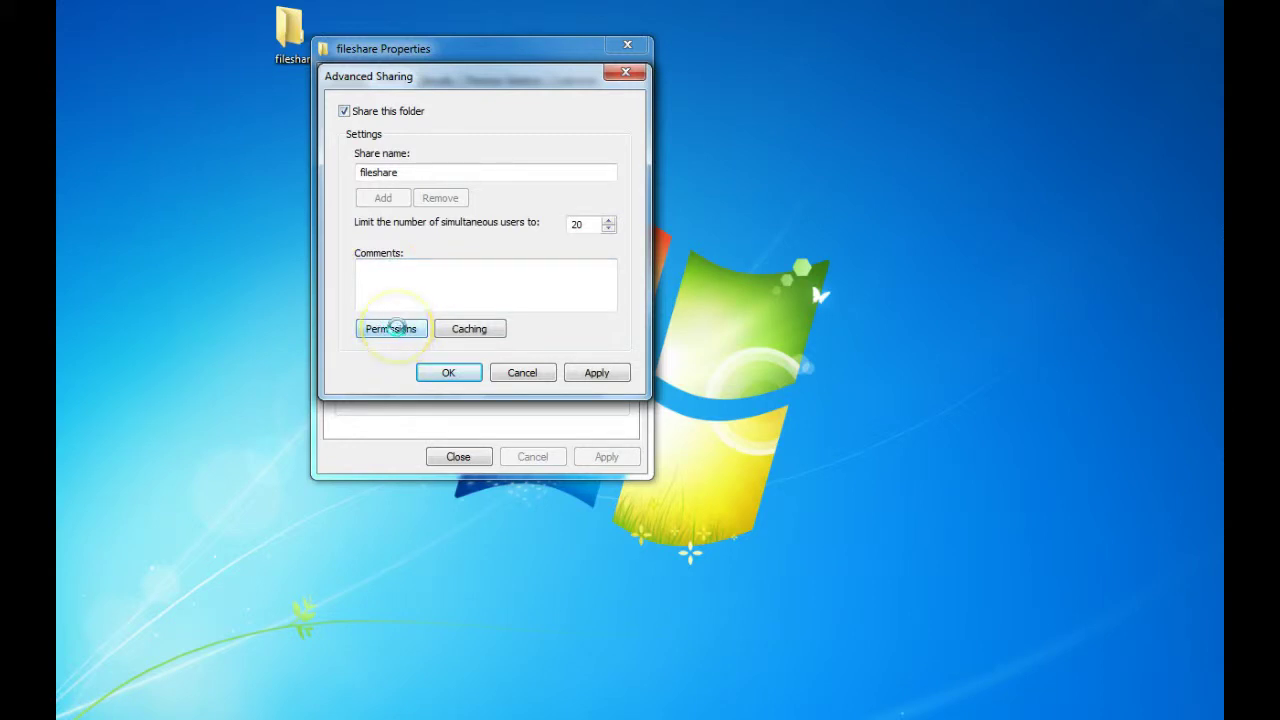
left_click(540, 263)
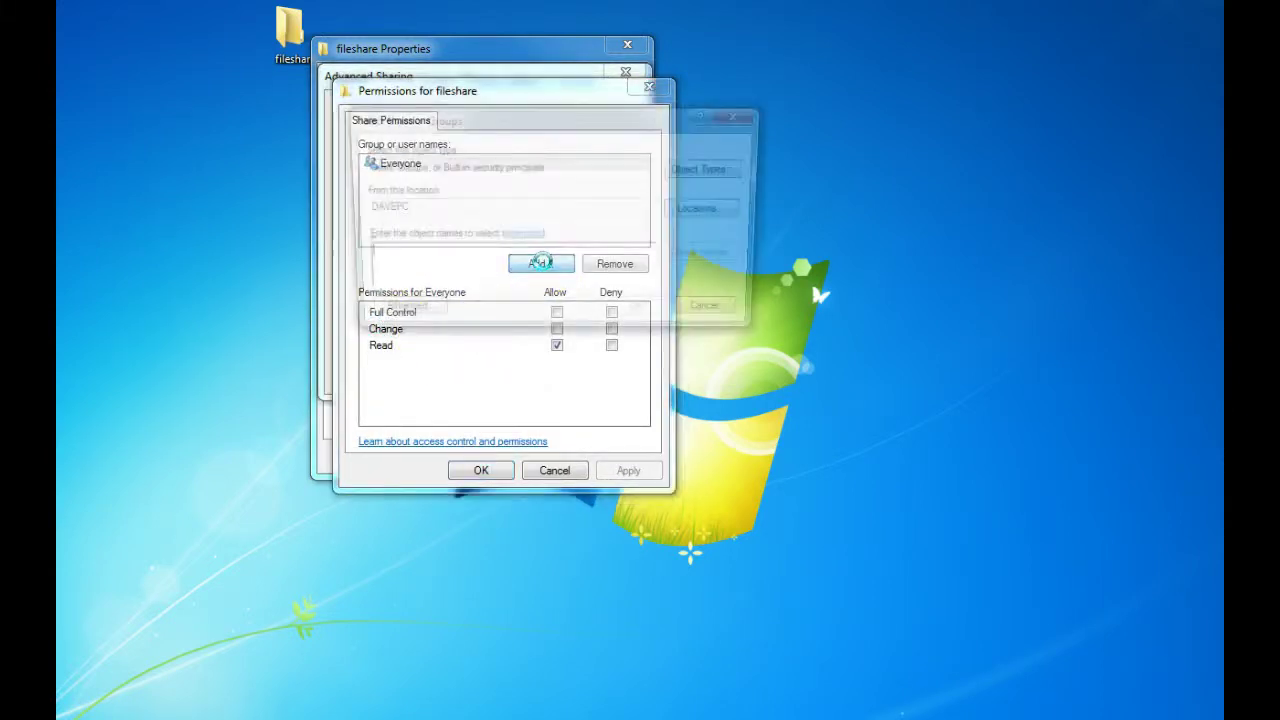
left_click(400, 313)
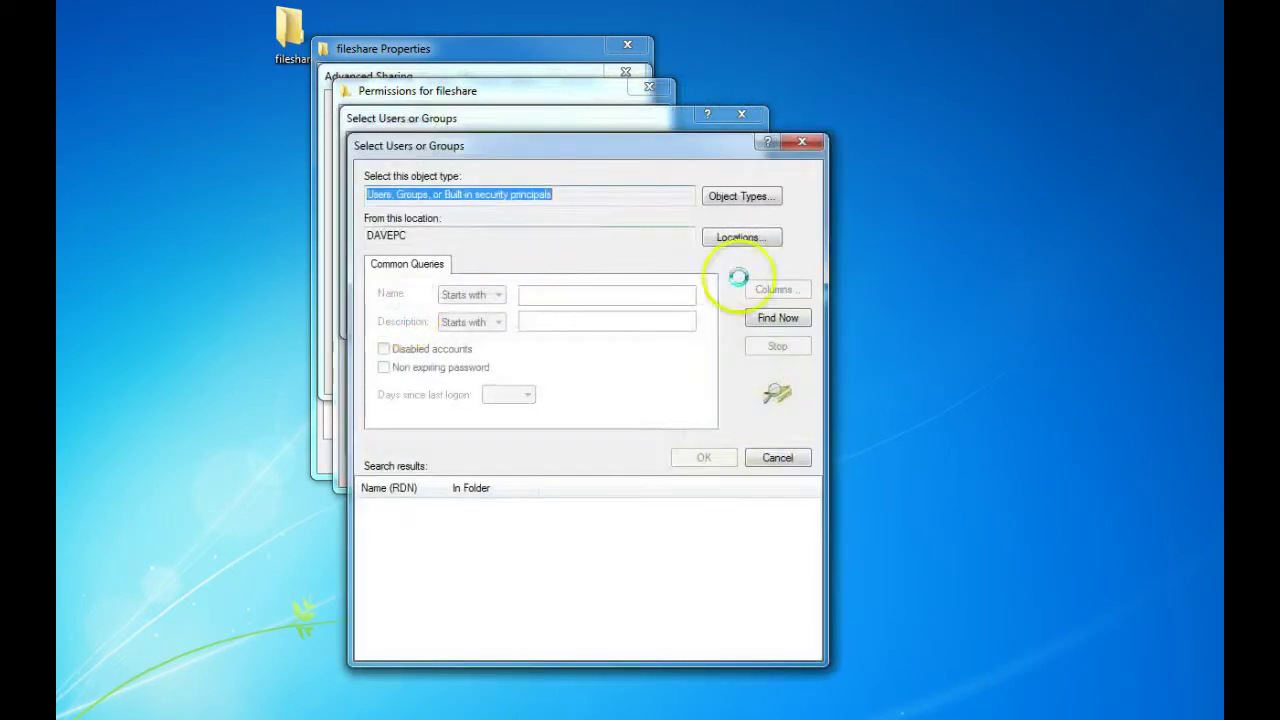
left_click(771, 317)
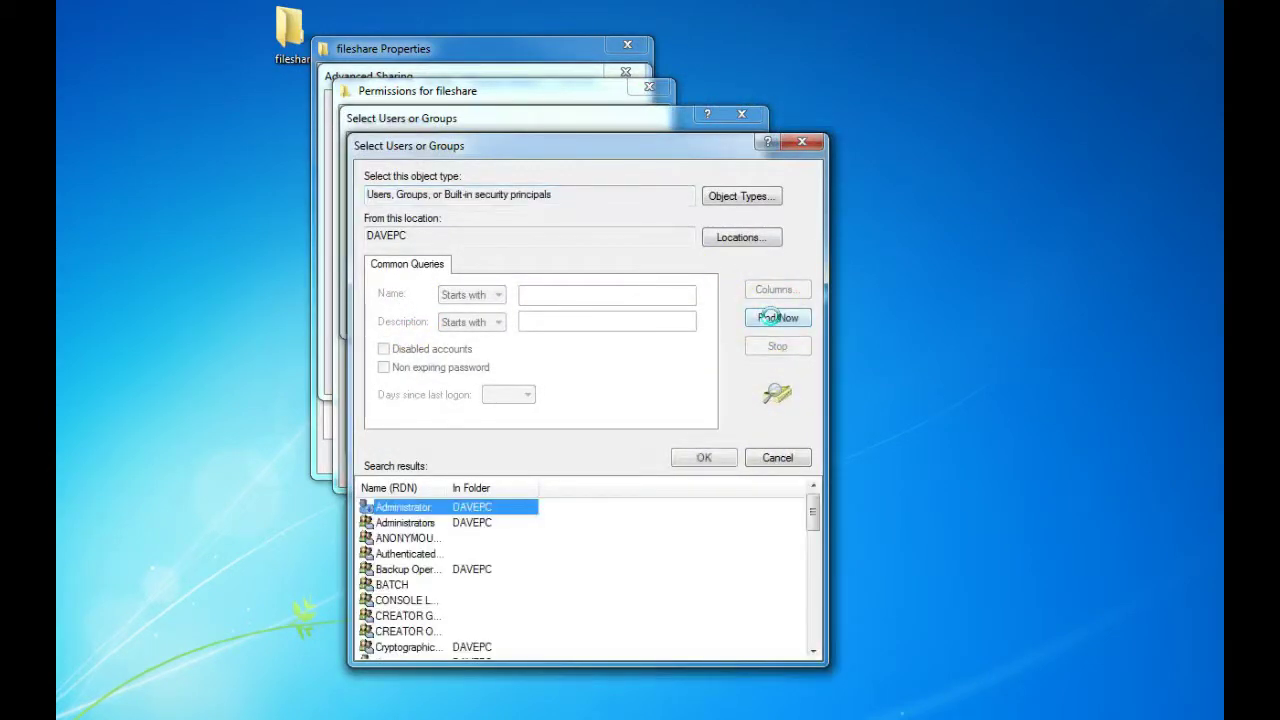
Add the non-owner local user from the search results to the fileshare share permissions
scroll(341, 581, "down", 1)
scroll(341, 581, "down", 6)
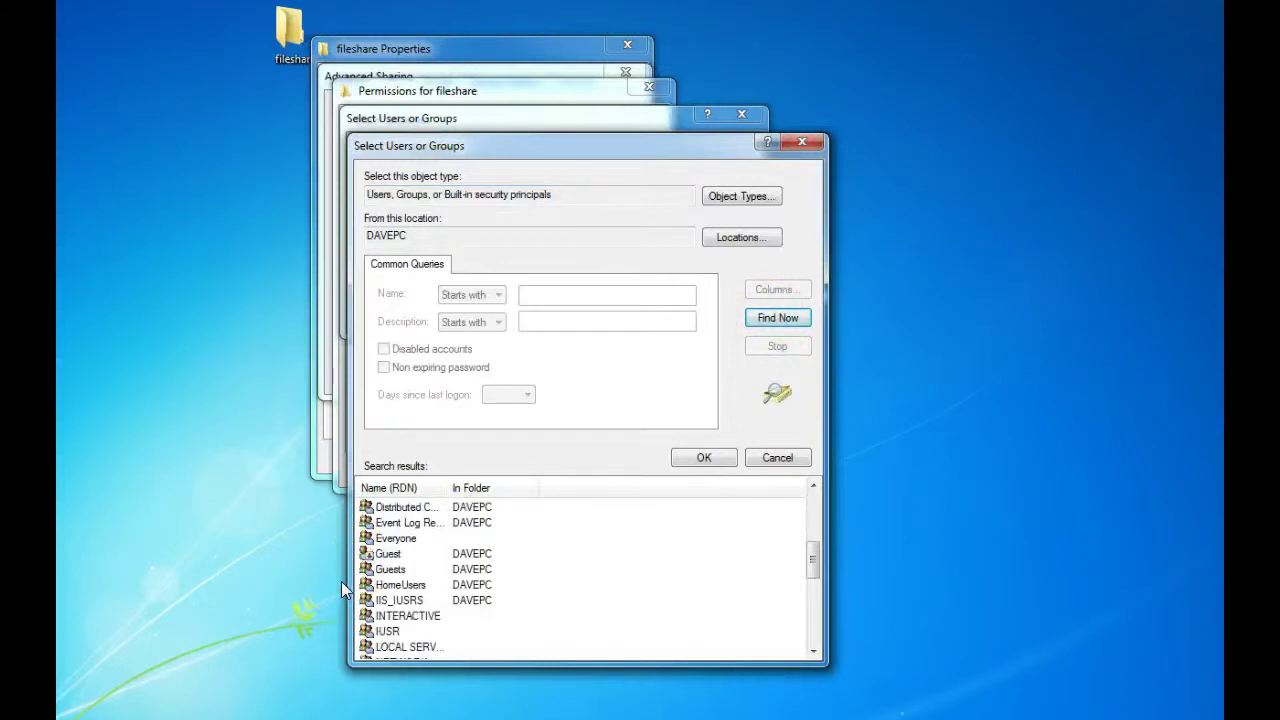
scroll(341, 581, "down", 1)
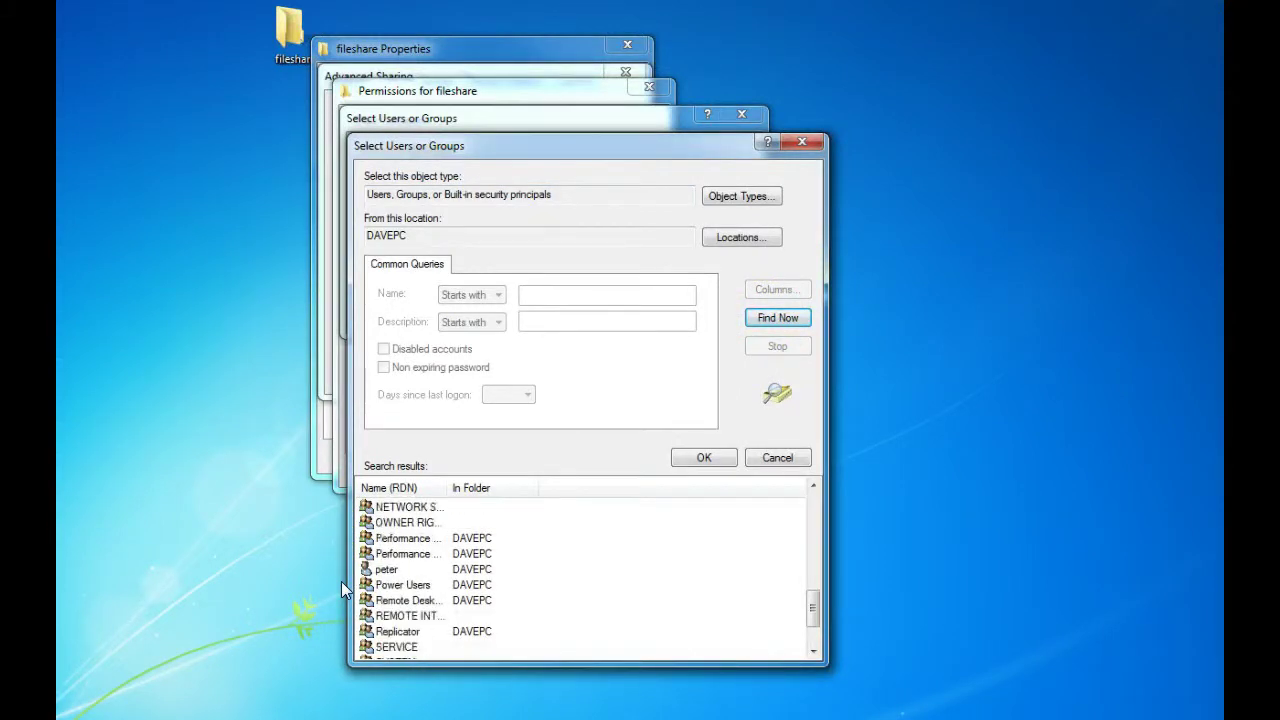
left_click(386, 570)
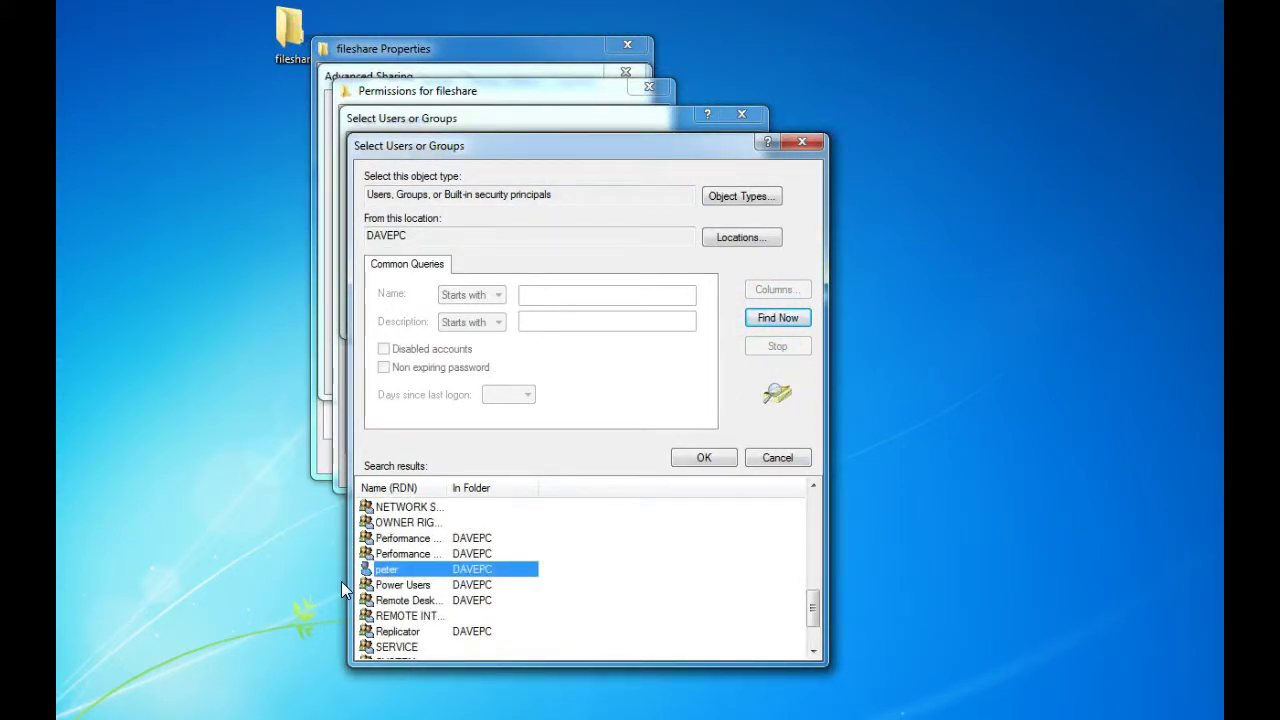
left_click(707, 457)
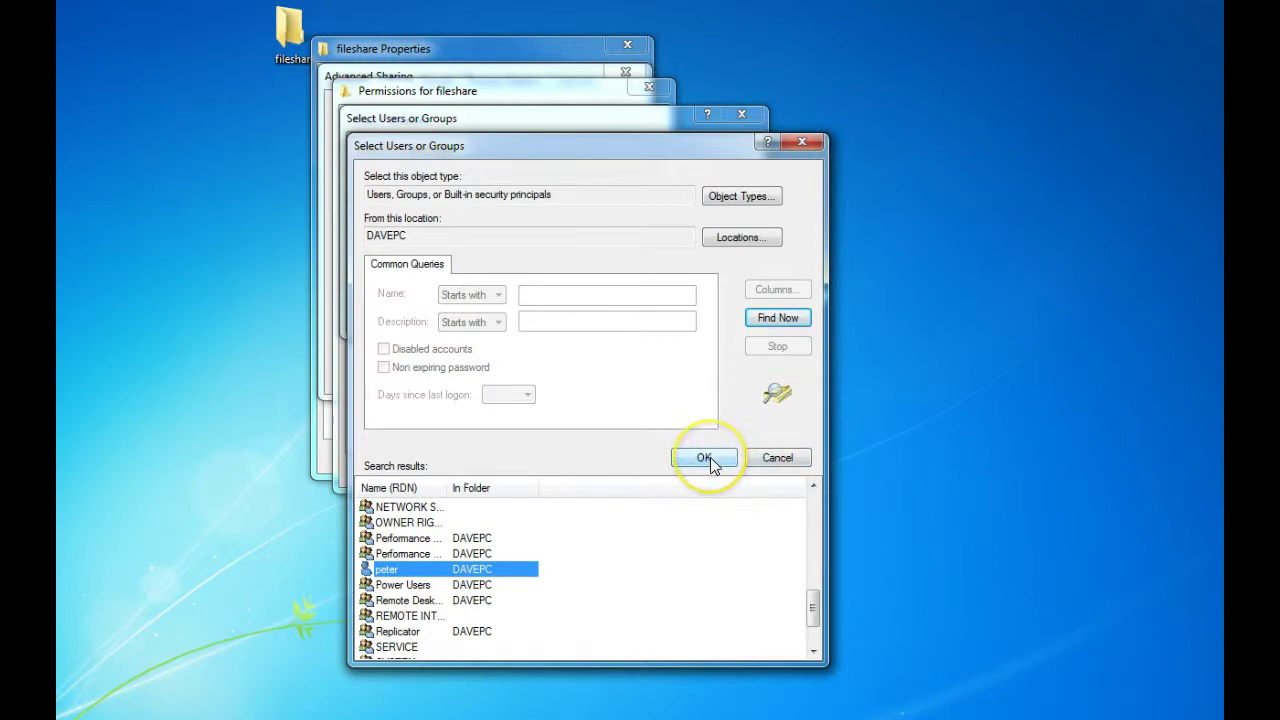
left_click(707, 458)
key("Return")
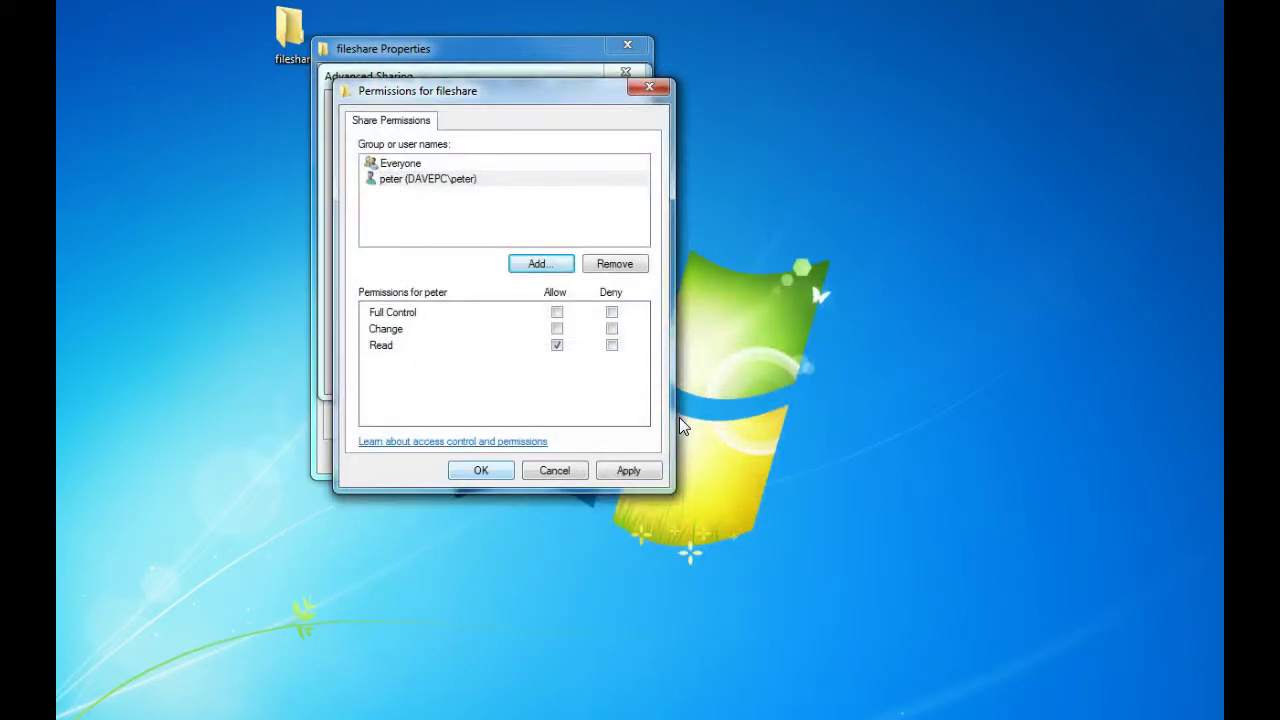
Accept the share permissions and advanced sharing settings, and close the folder's properties after highlighting its network path
left_click(481, 470)
left_click(455, 371)
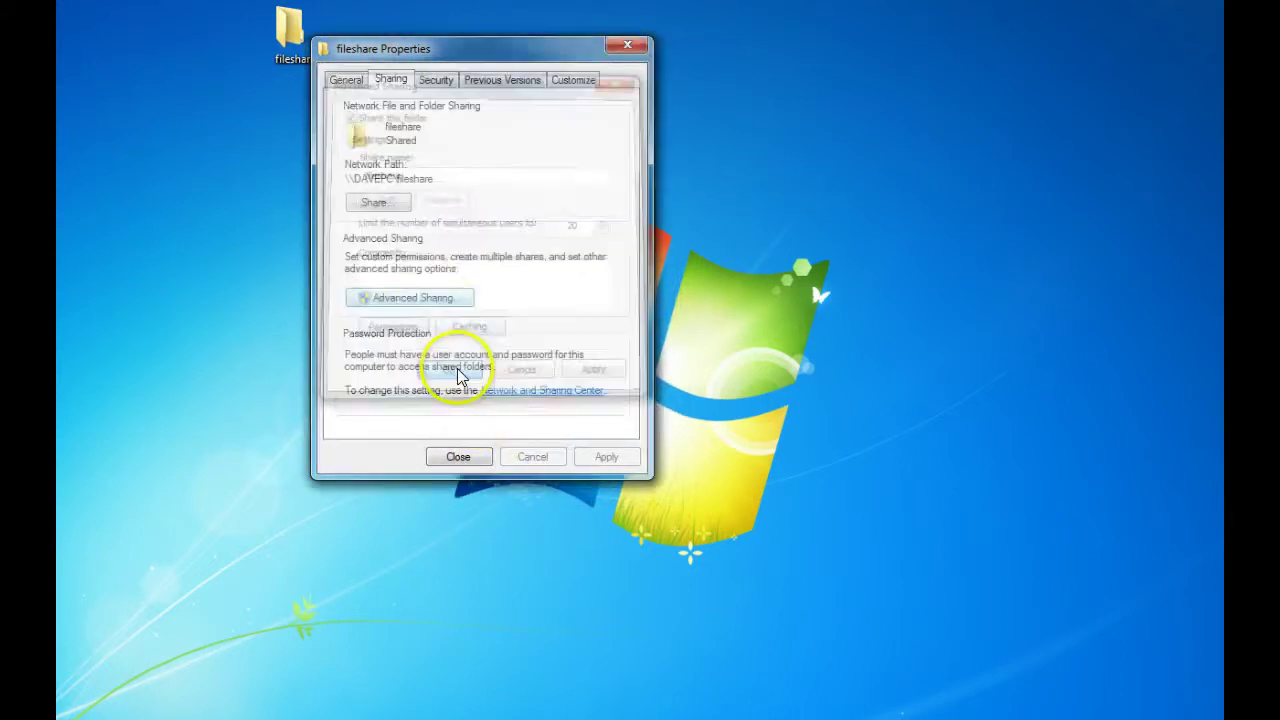
left_click_drag(438, 179, 340, 178)
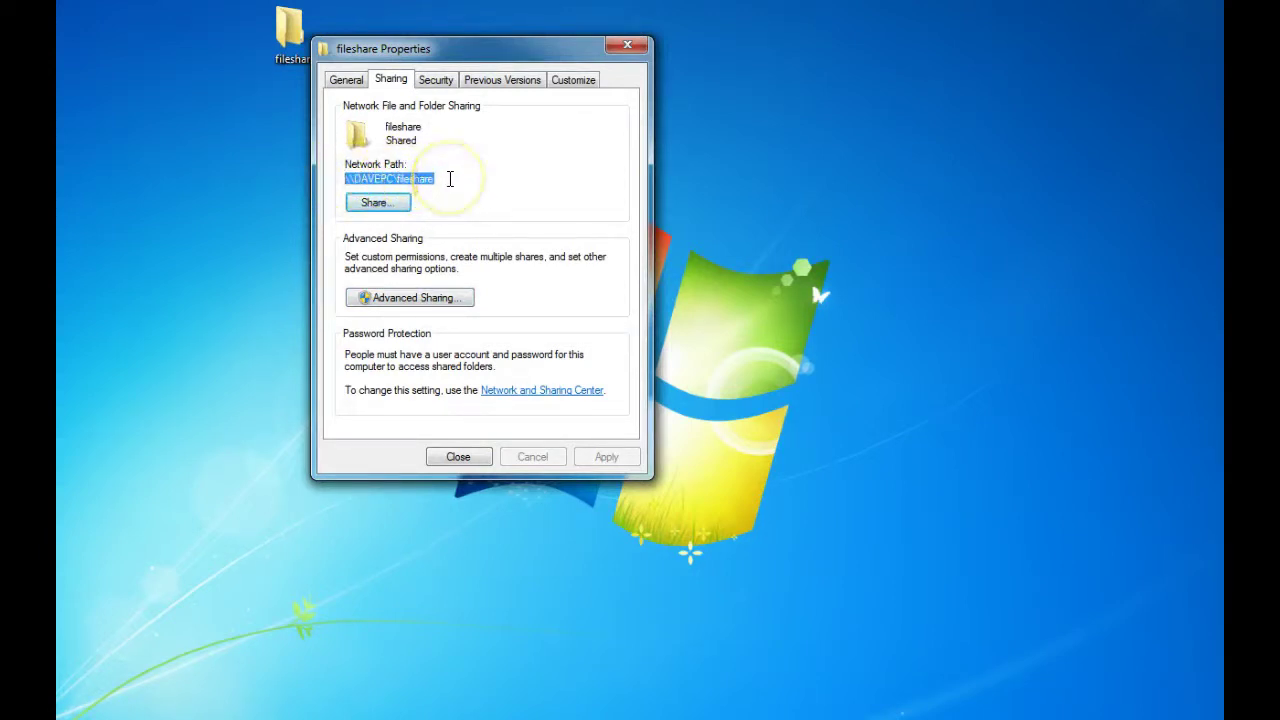
left_click(458, 460)
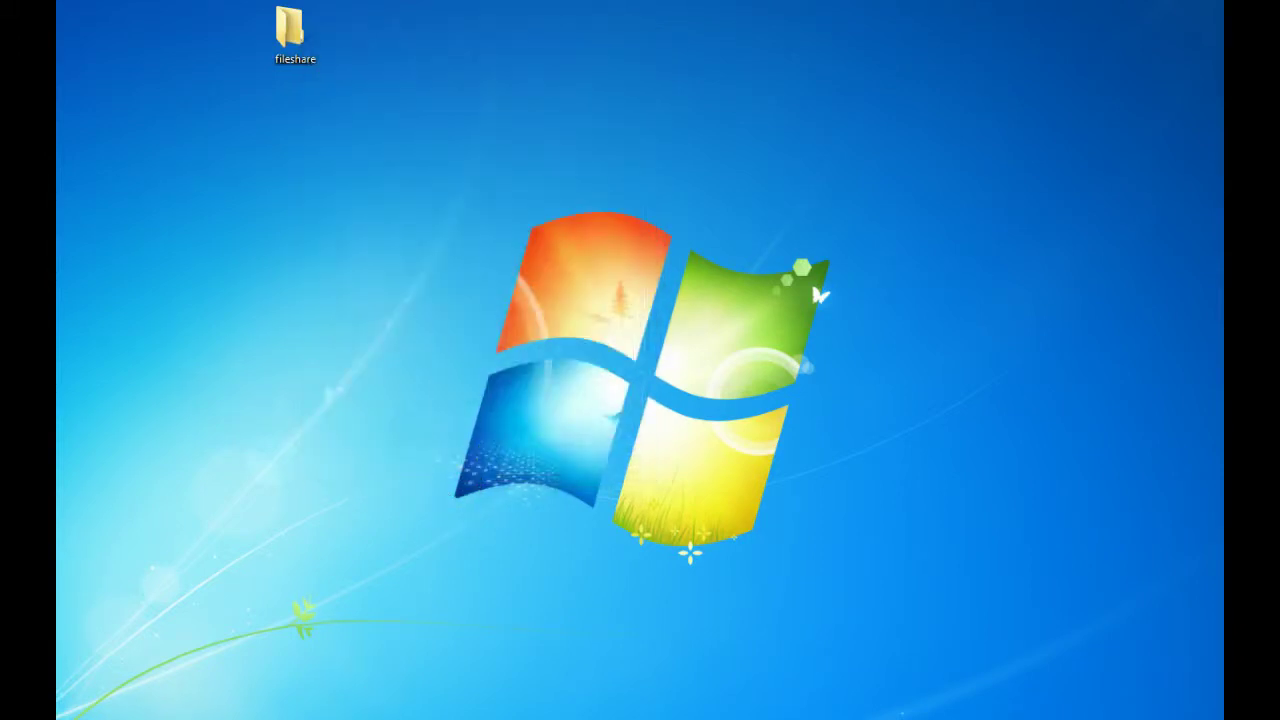
Create a text document named "it worked!" inside the fileshare folder and close the folder window
double_click(292, 32)
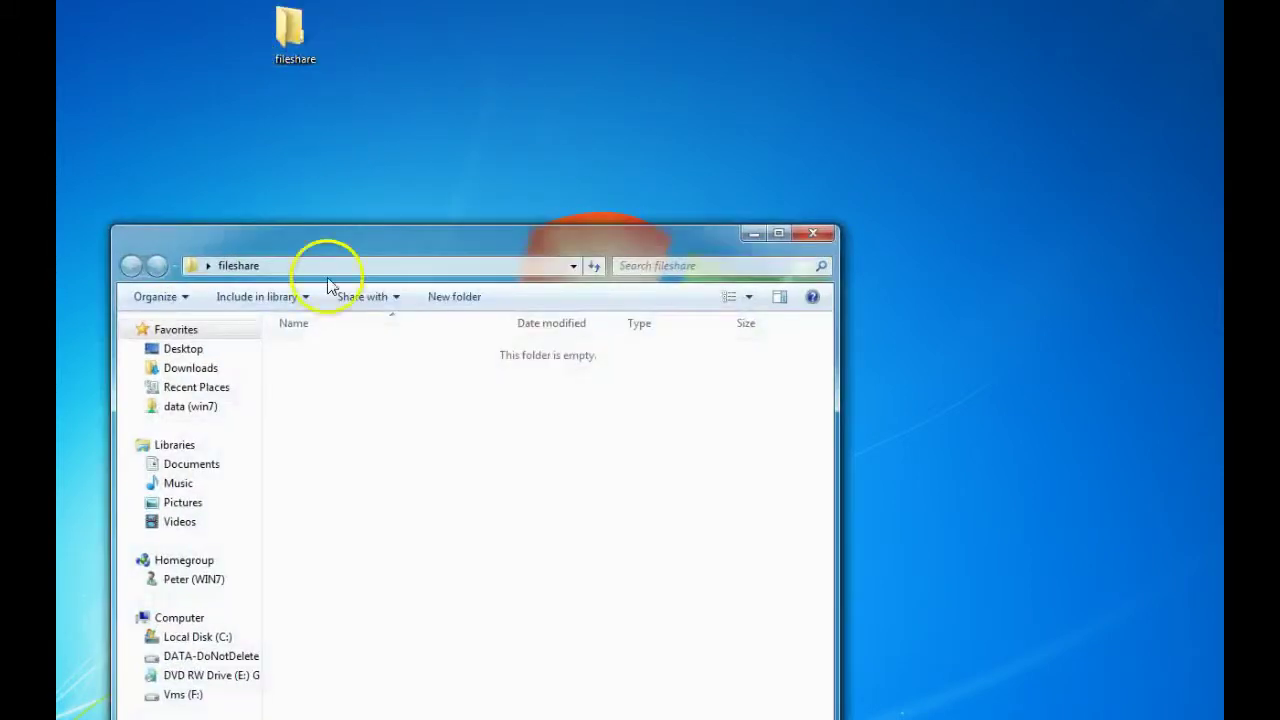
right_click(472, 396)
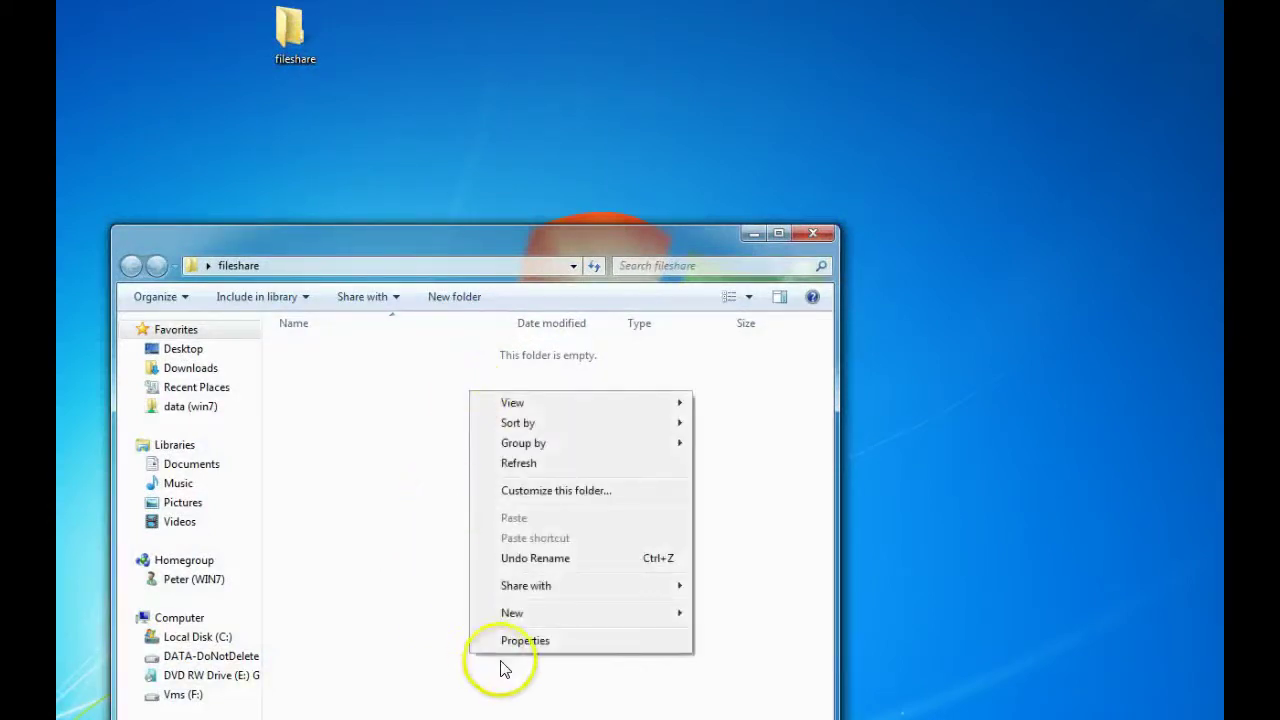
mouse_move(533, 615)
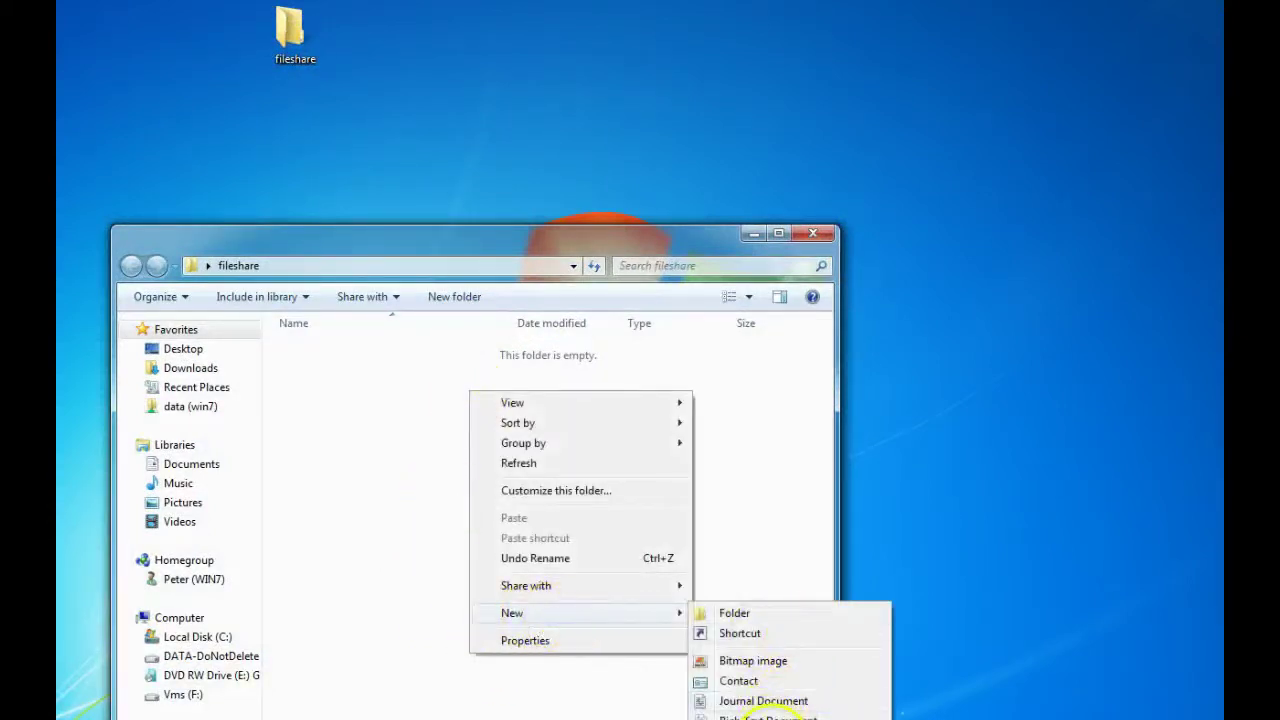
left_click(788, 717)
type("it o")
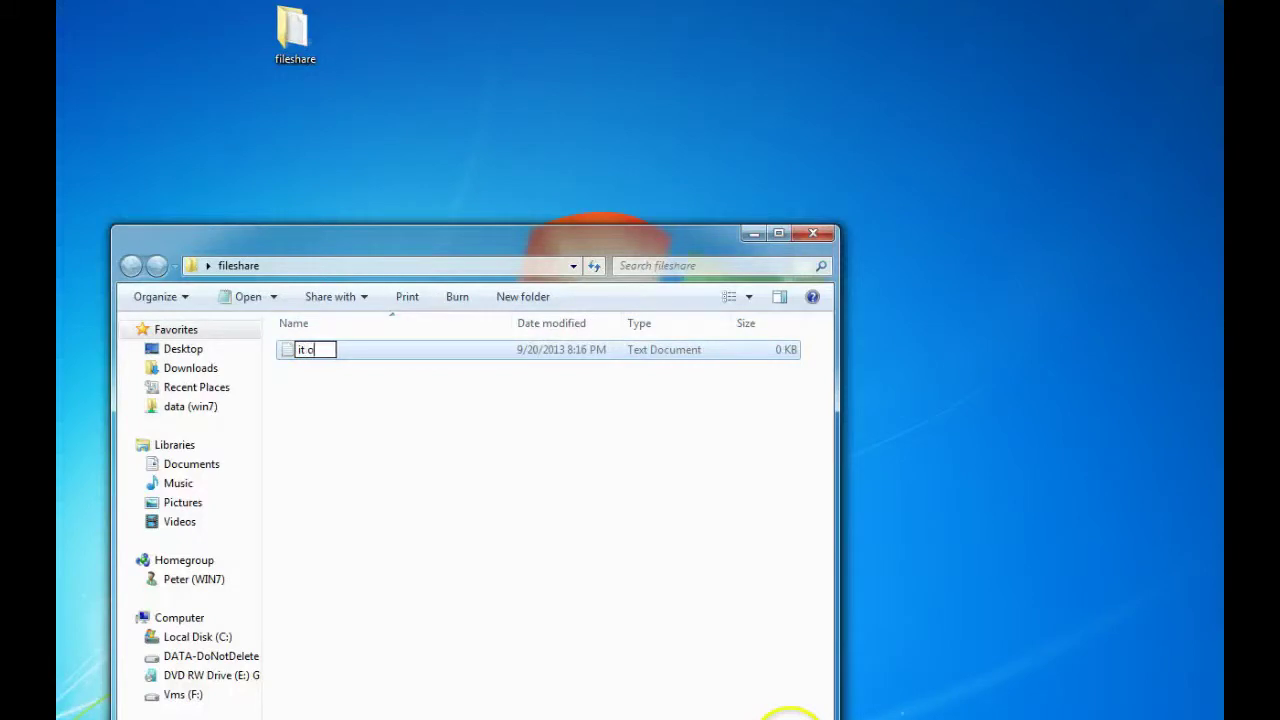
type("wrked!")
key("Left")
key("Left")
key("Left")
key("Left")
key("Left")
key("BackSpace")
key("BackSpace")
type("wo")
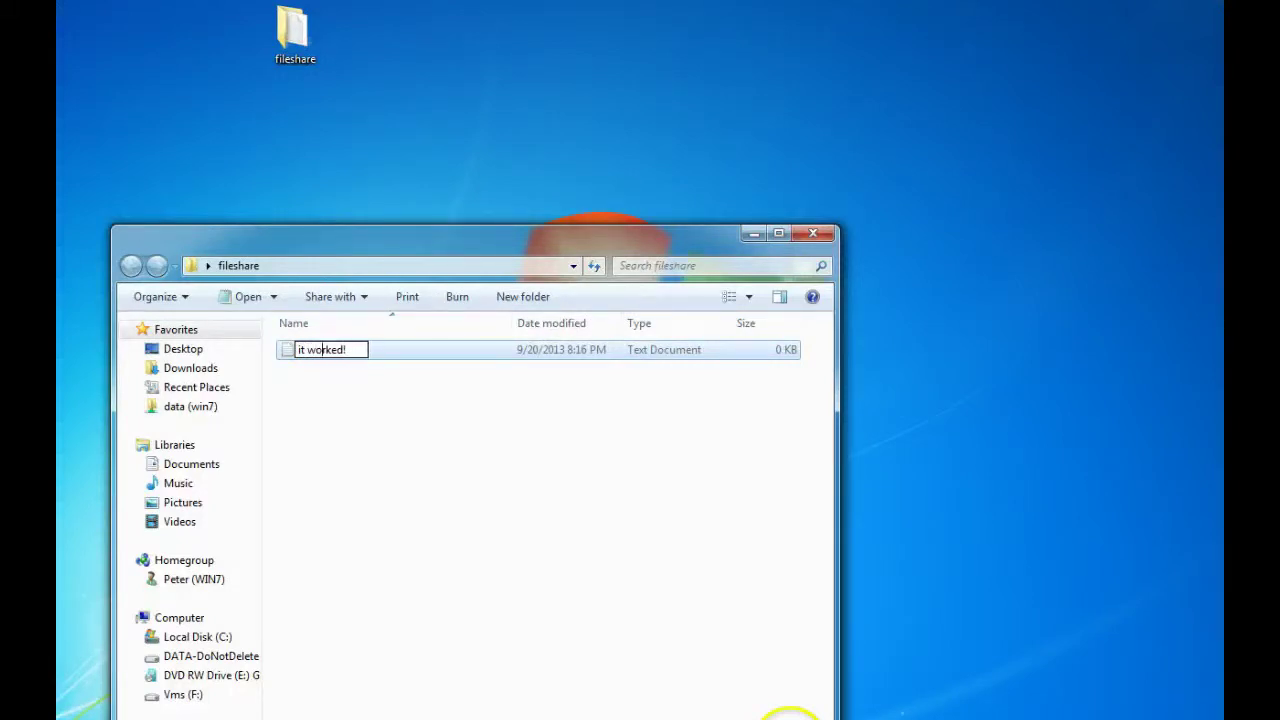
left_click(714, 352)
left_click(810, 232)
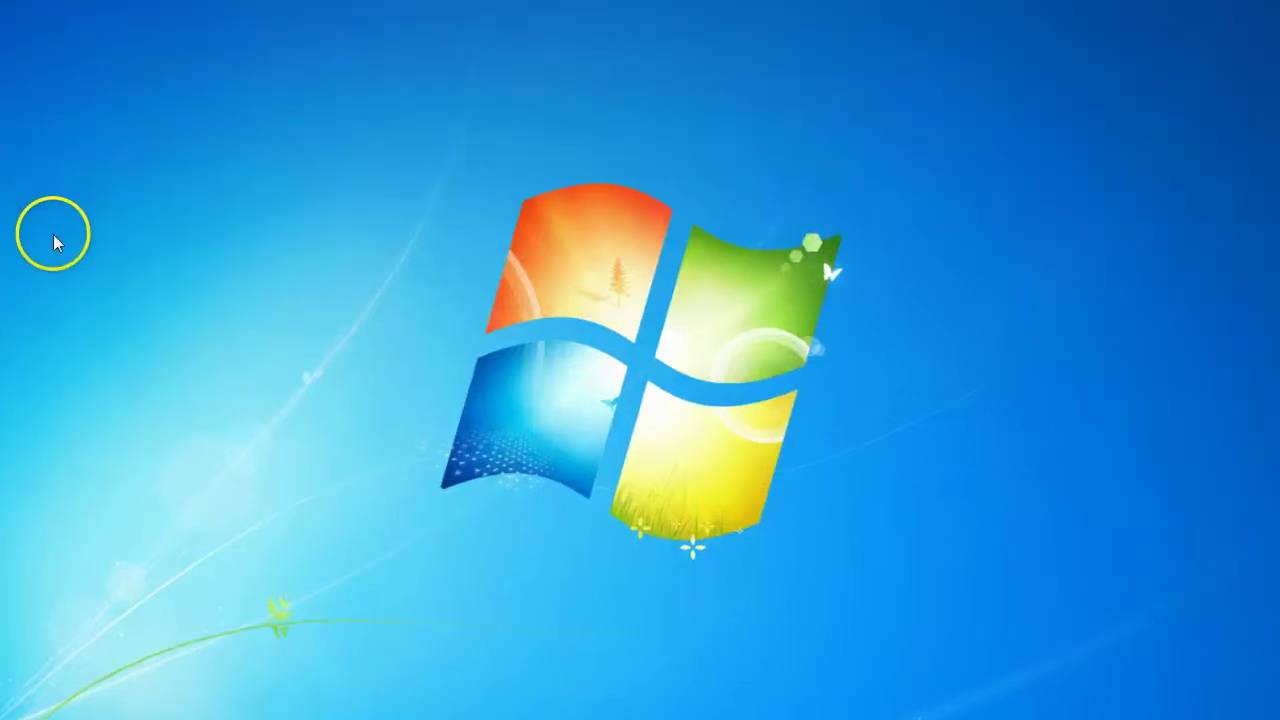
Start a new desktop shortcut pointing to the network location \\davepc\fileshare and continue to the network sign-in
right_click(118, 108)
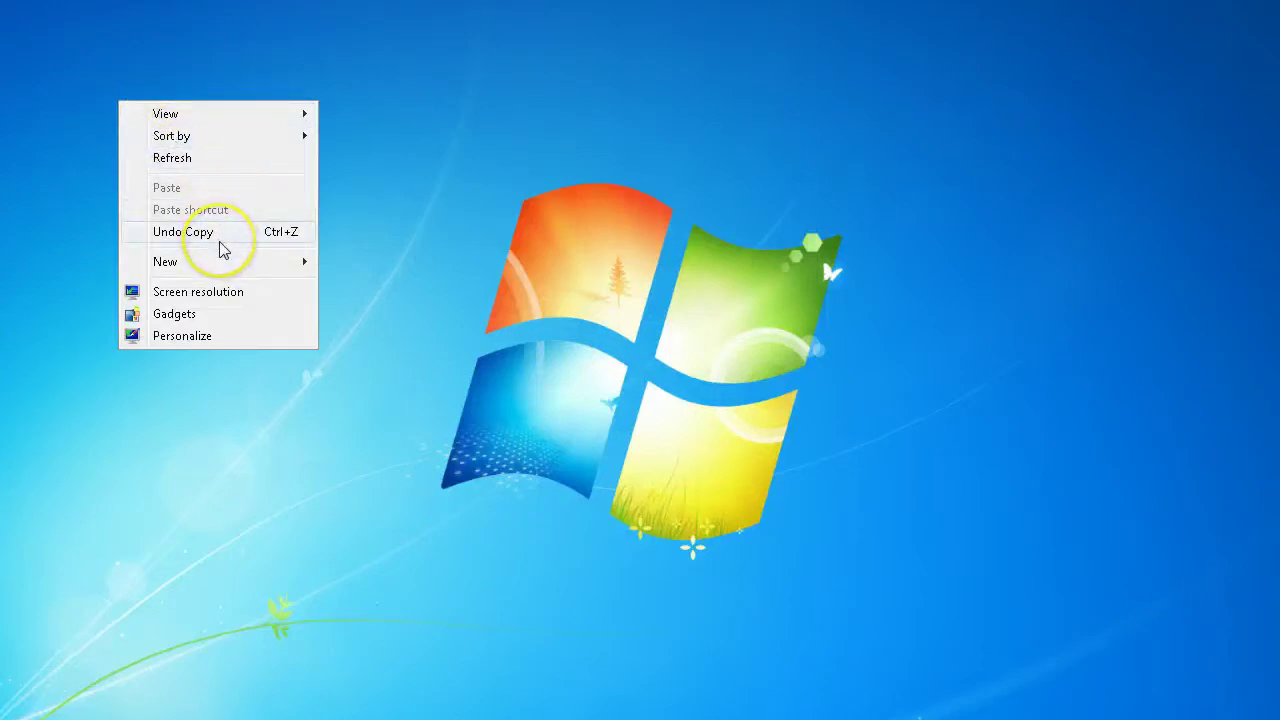
mouse_move(219, 265)
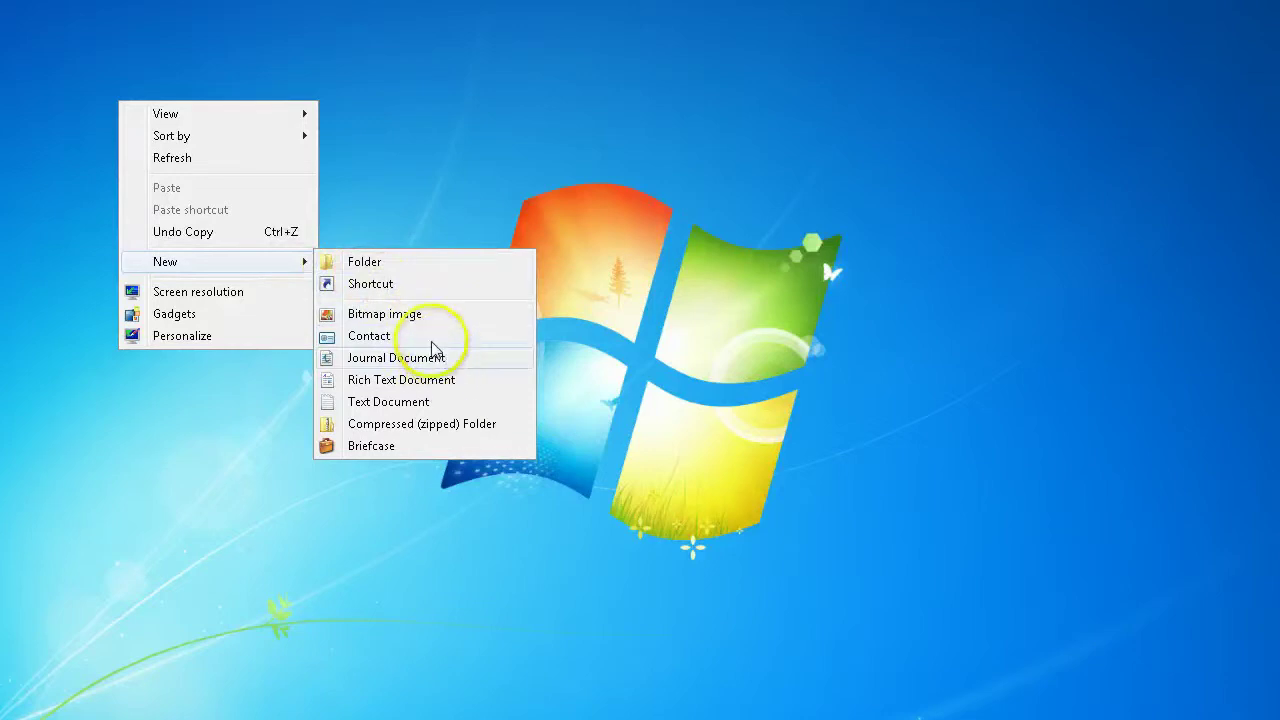
left_click(401, 298)
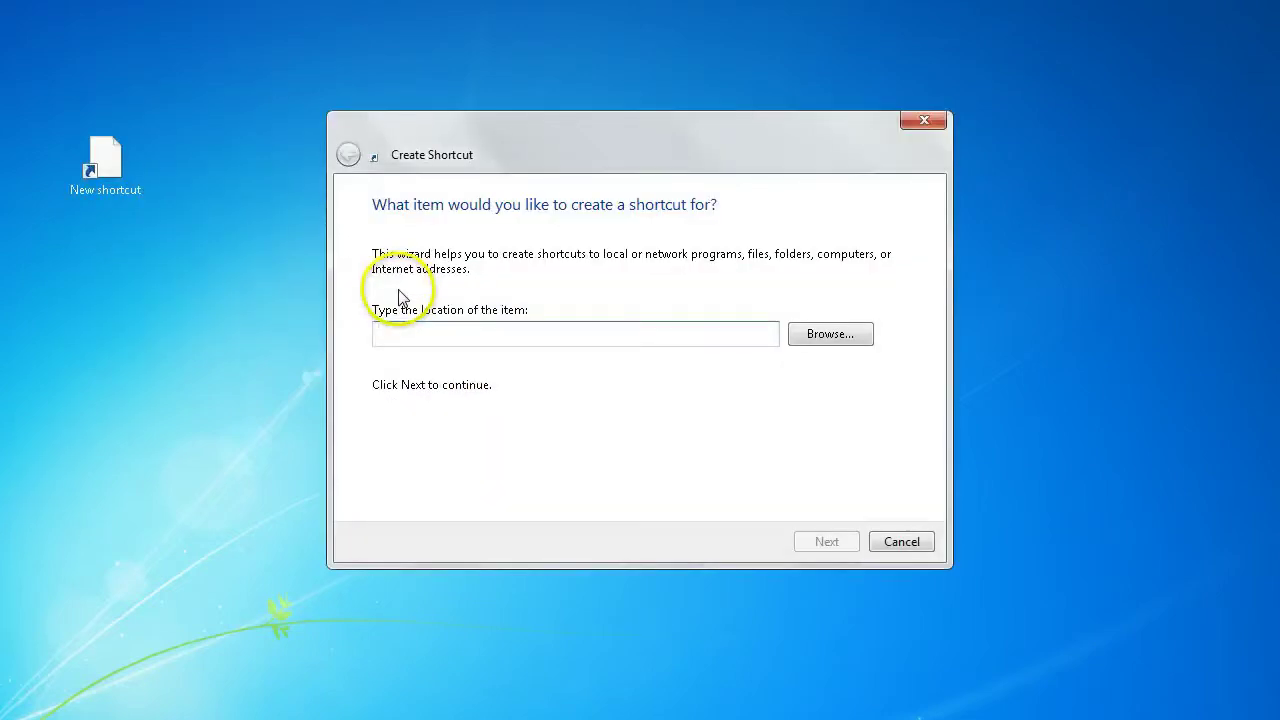
left_click(436, 332)
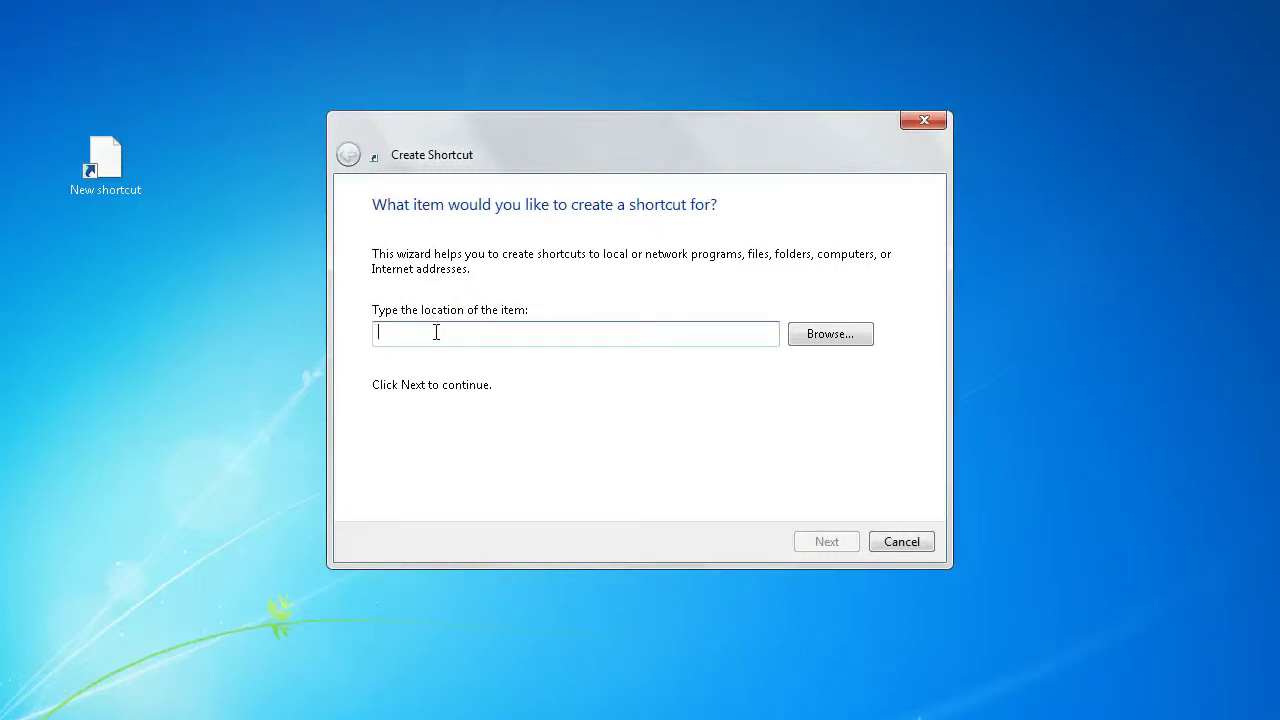
type("\\\\")
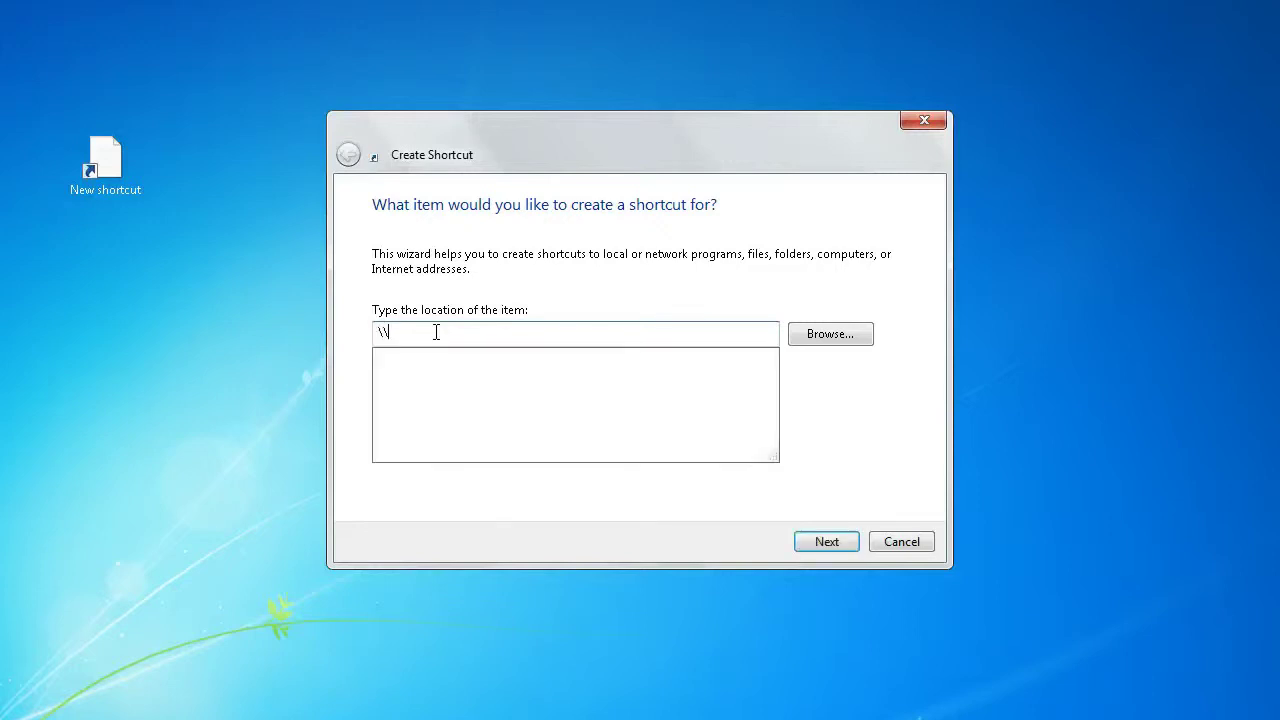
type("davepc\\fileshare")
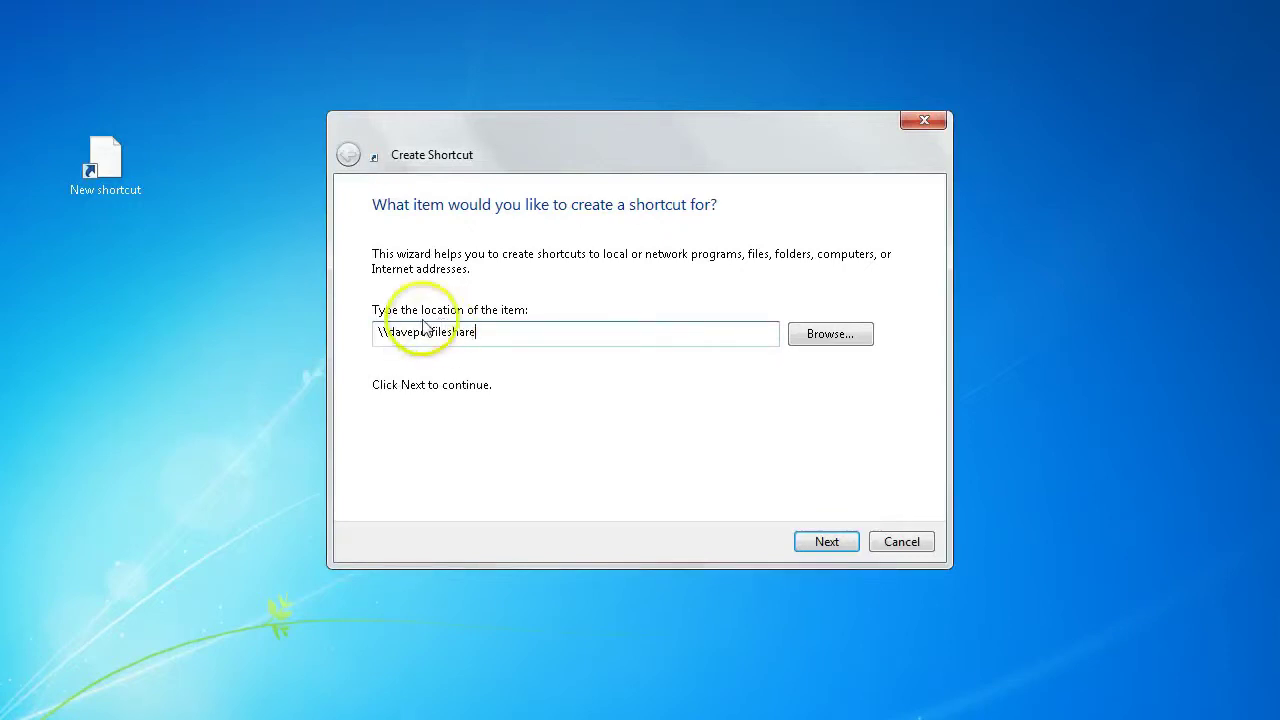
left_click(808, 541)
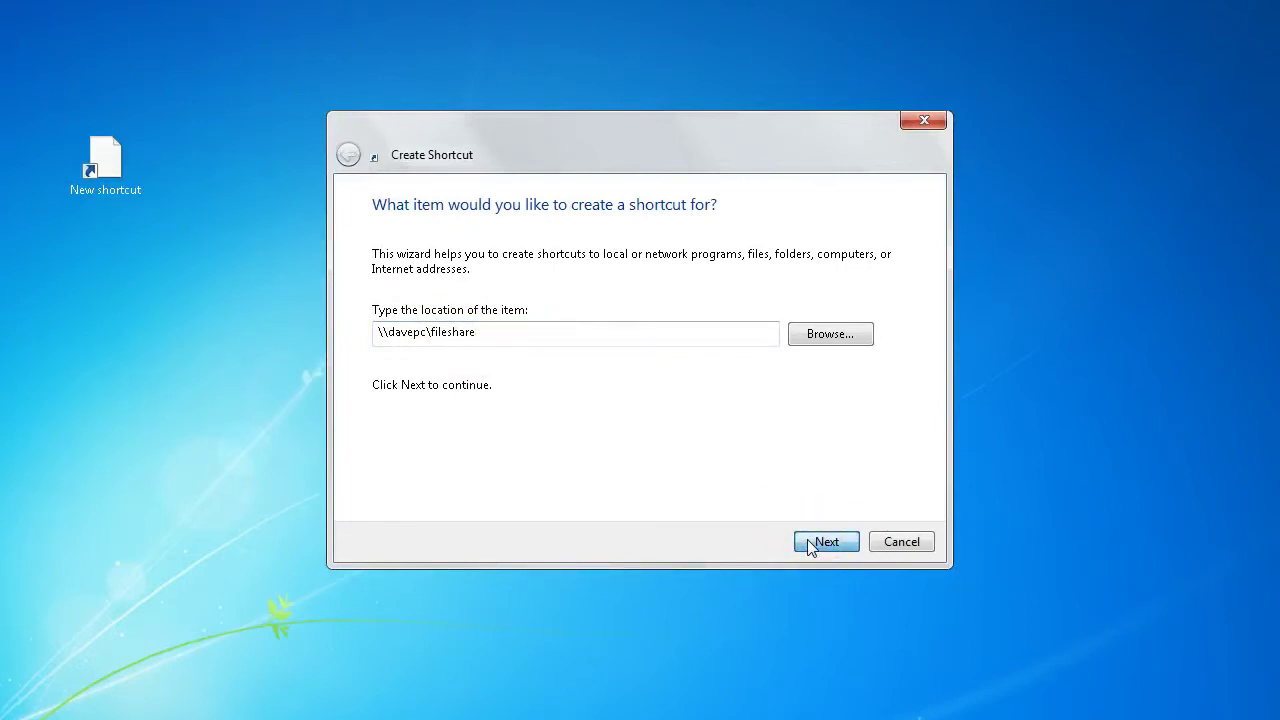
left_click(765, 485)
left_click(747, 478)
left_click(707, 477)
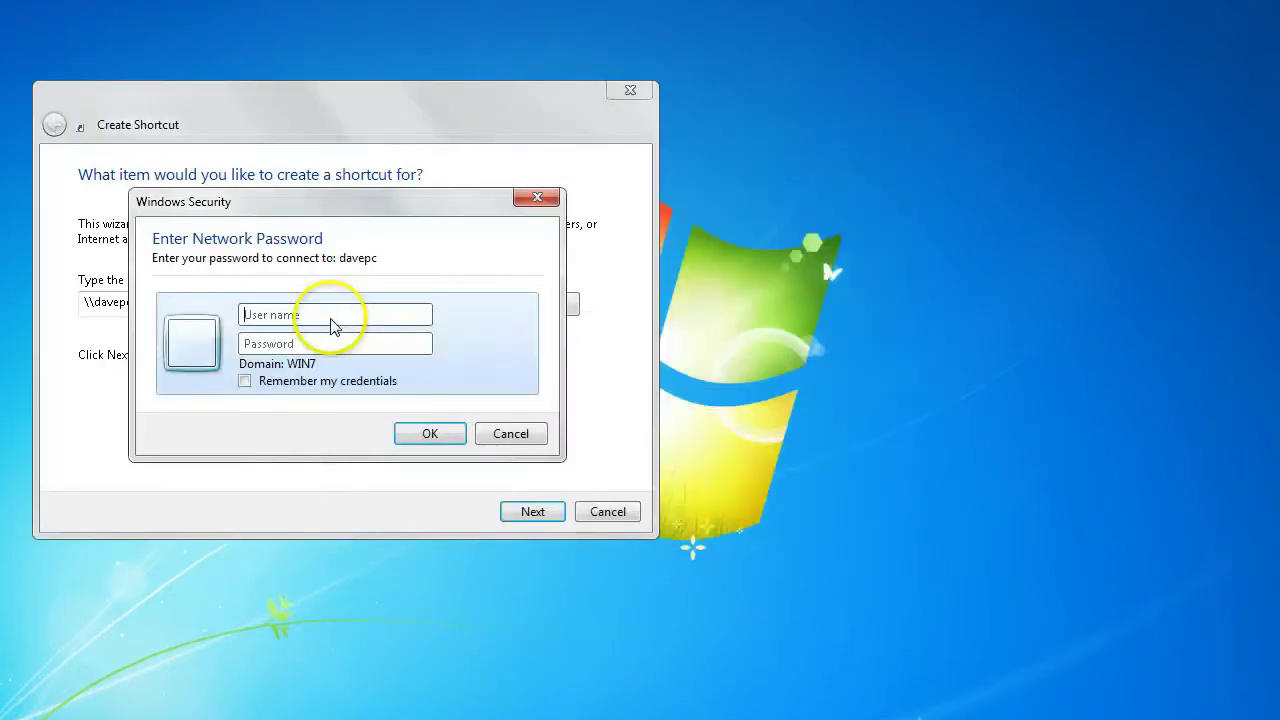
Connect to davepc with the permitted account's user name and password, remembering the credentials, and finish the shortcut under its suggested name
left_click(334, 316)
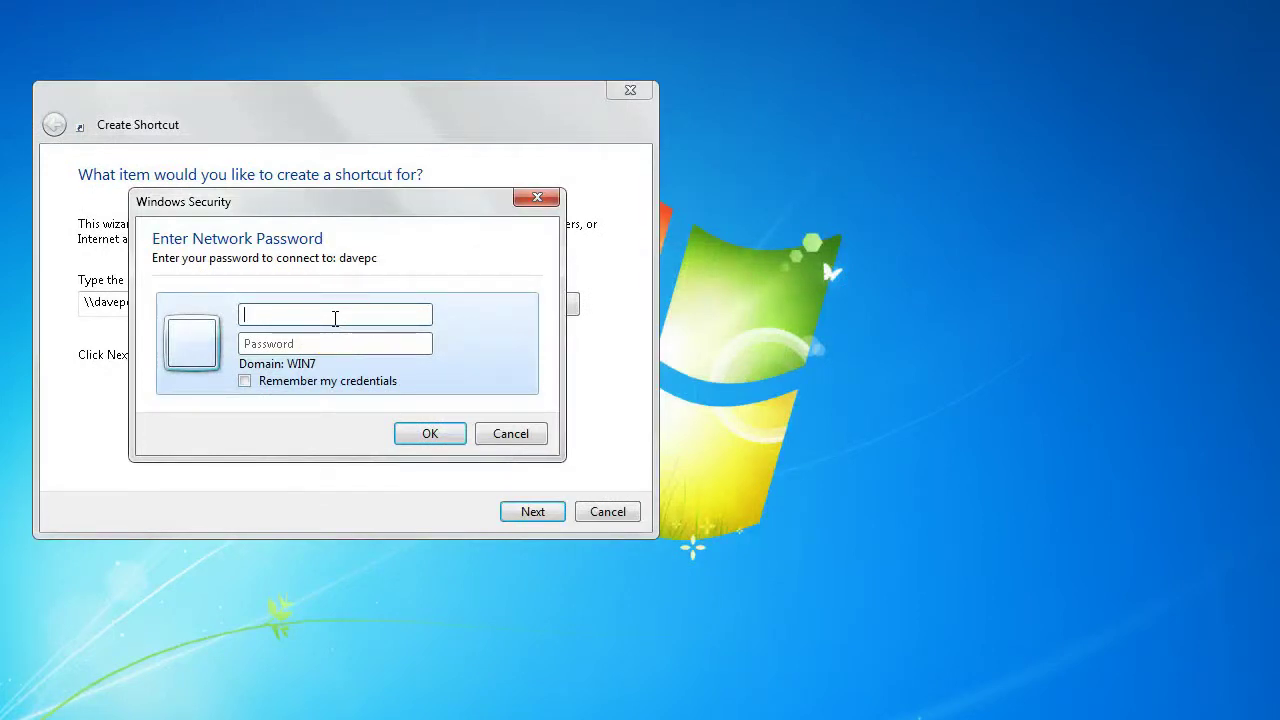
type("Peter")
key("Tab")
type("••••••")
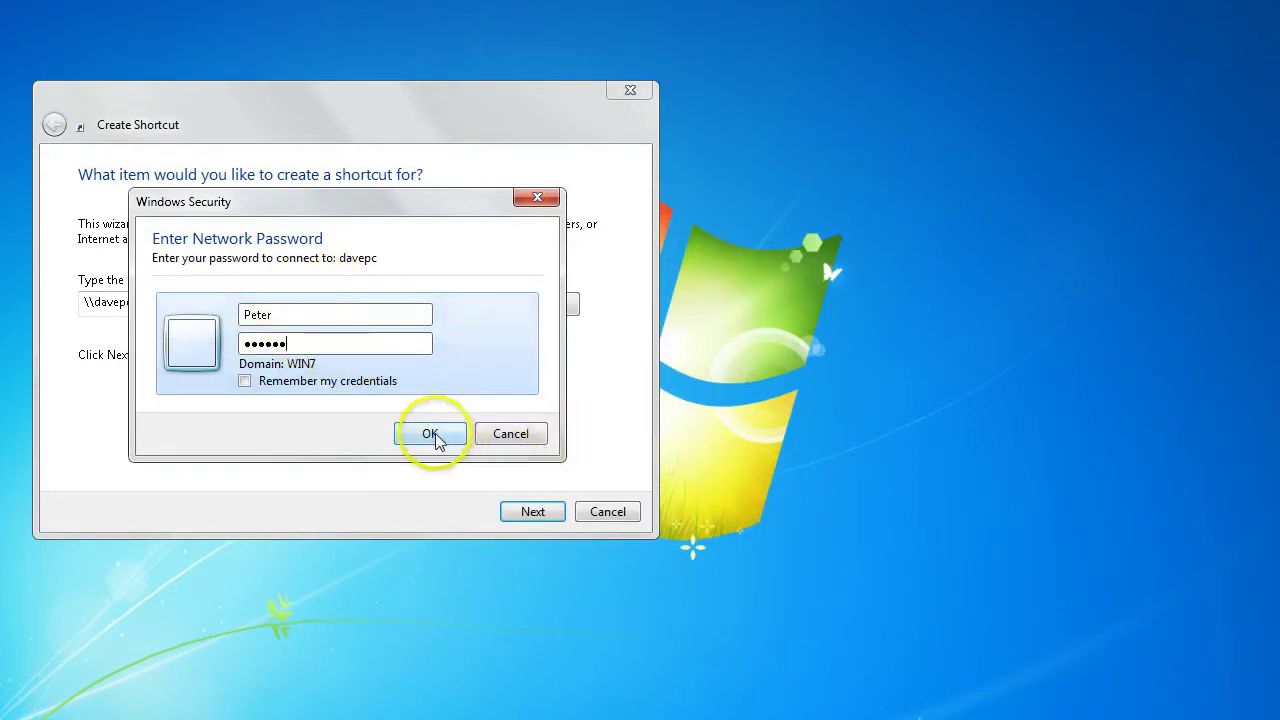
left_click(244, 381)
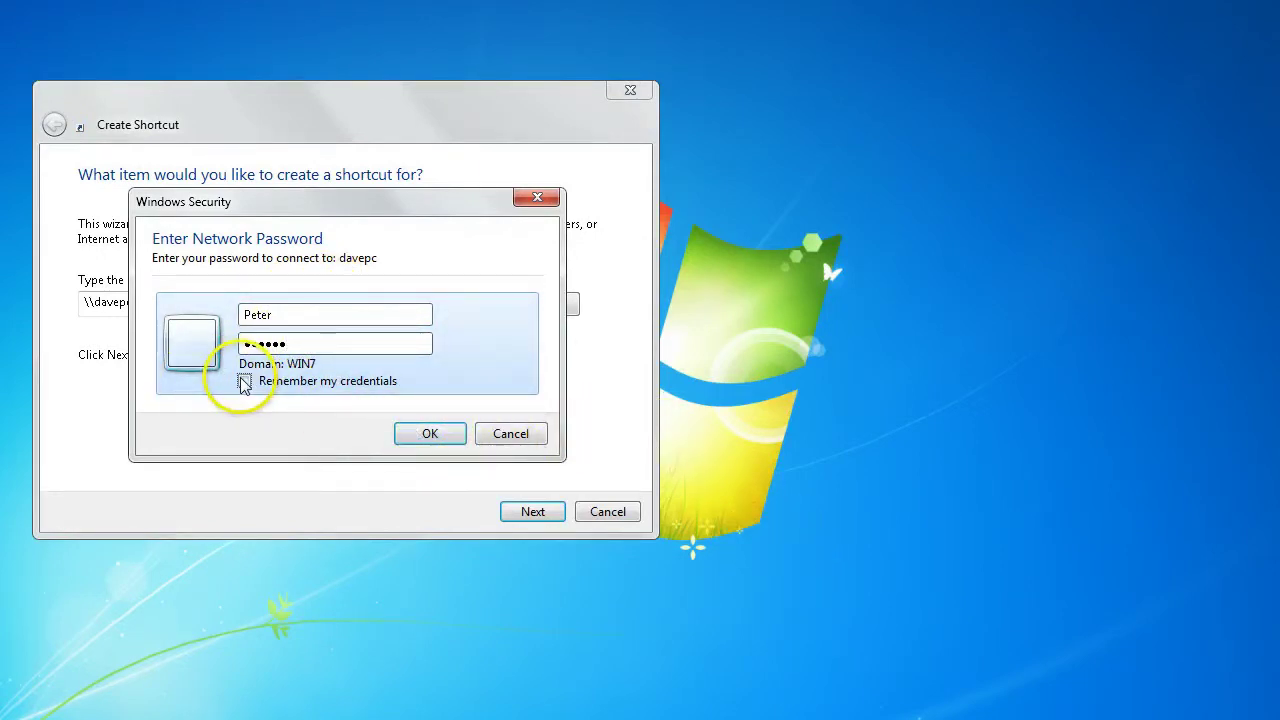
left_click(430, 434)
left_click(532, 513)
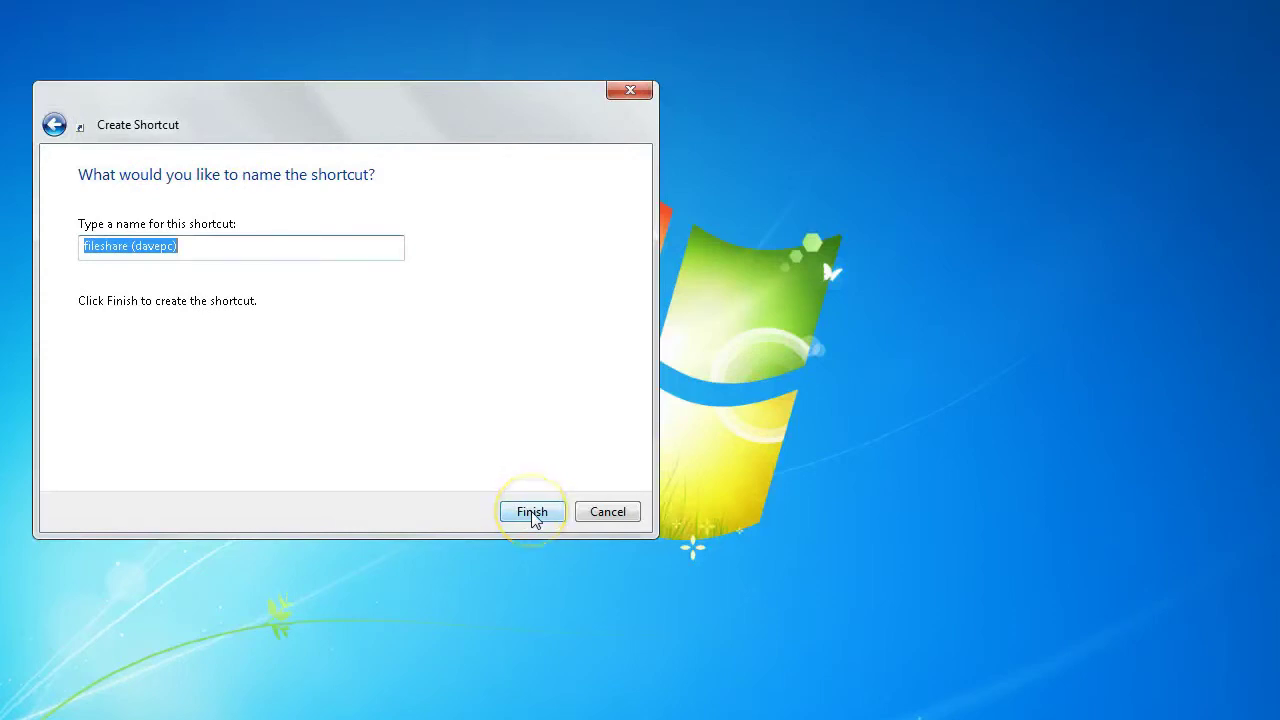
left_click(532, 512)
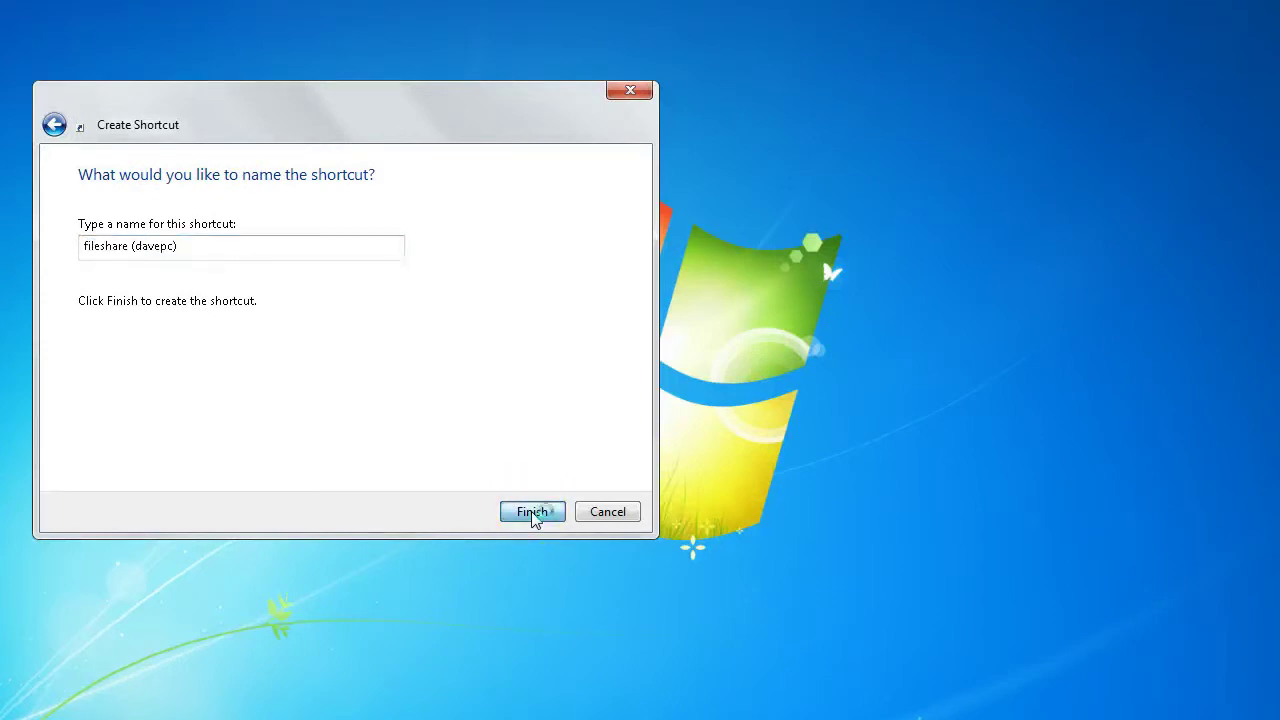
Open the shared folder from the new desktop shortcut, show the file preview, and open and close the "it worked" text document
double_click(110, 153)
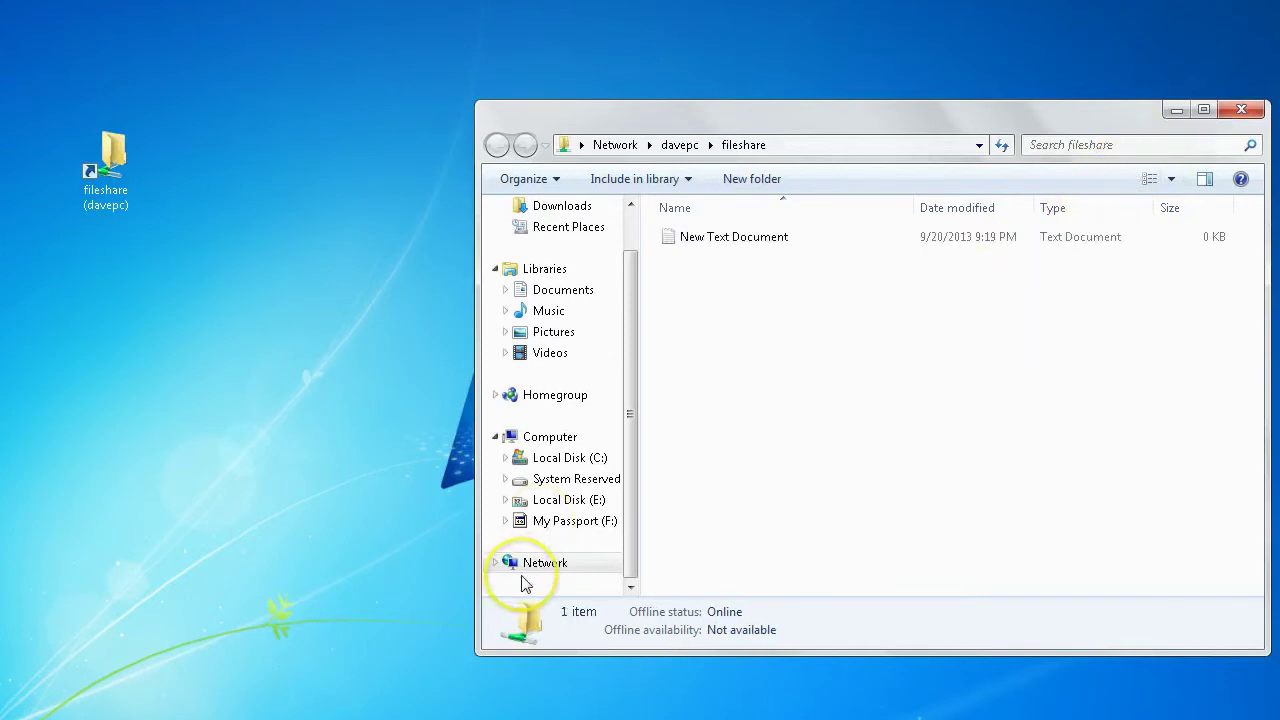
key("alt+p")
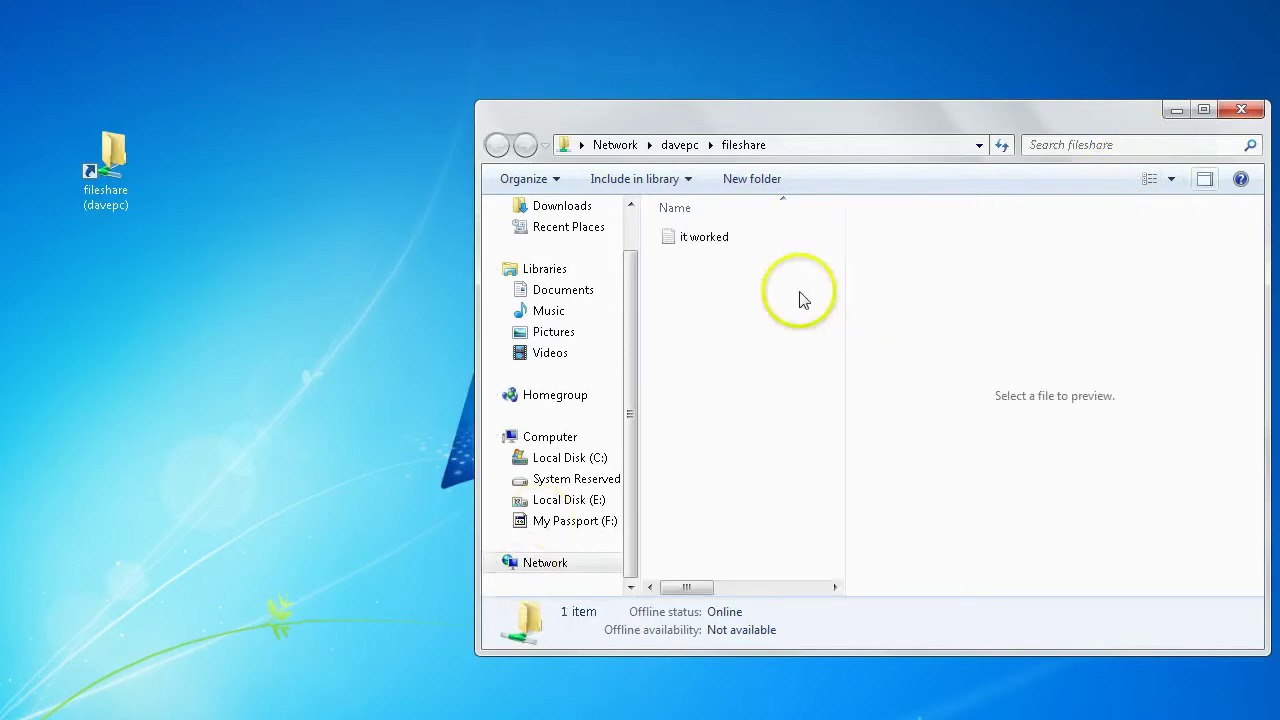
double_click(709, 244)
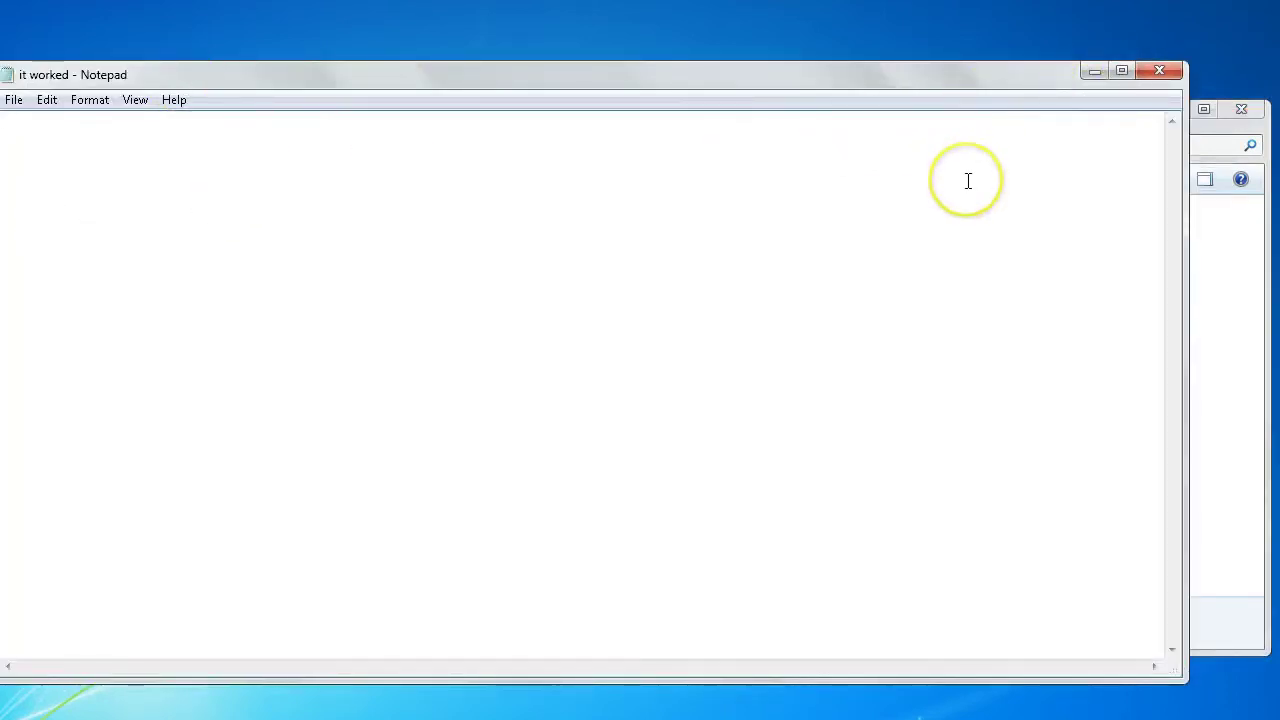
left_click(1160, 71)
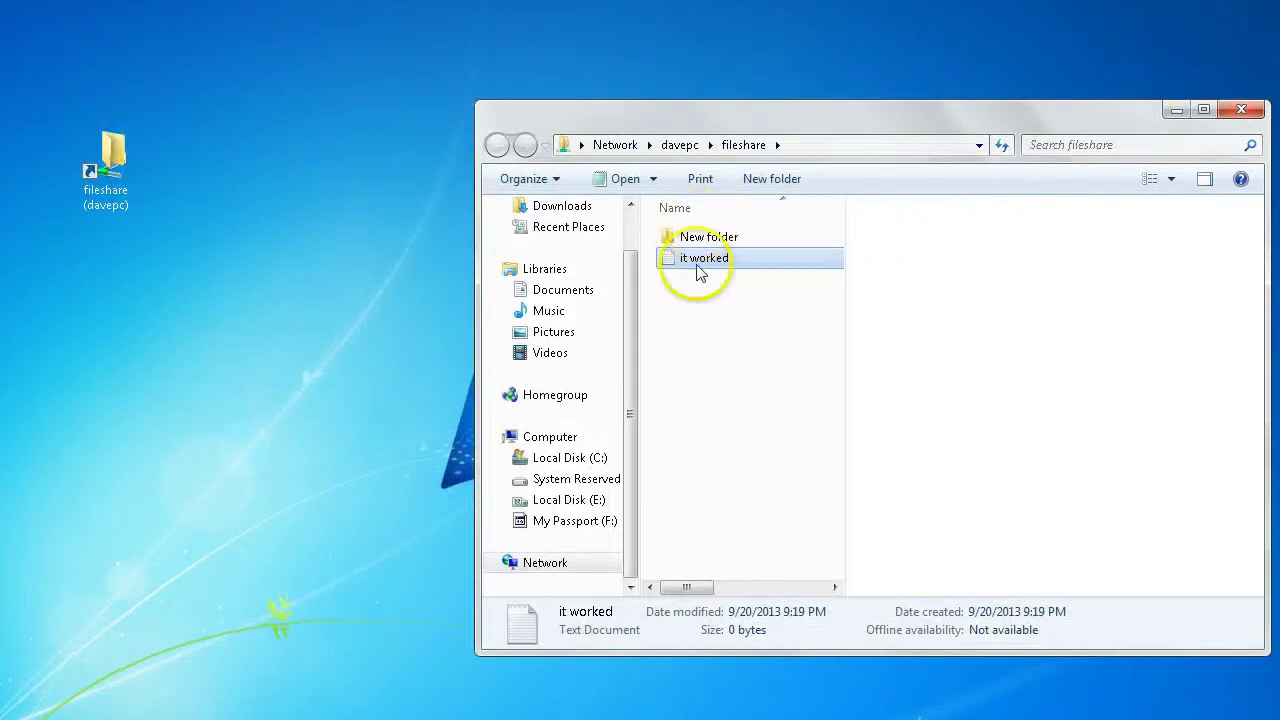